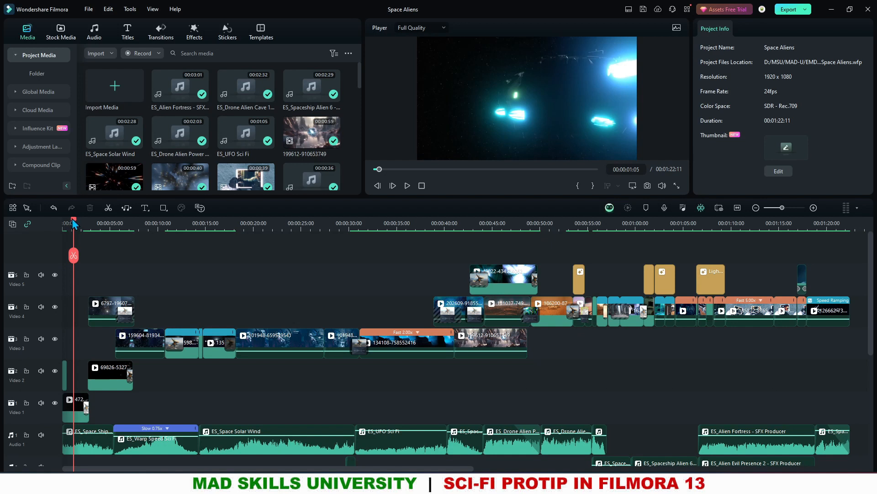
- Return the playhead to the start of the timeline and switch to the Space Aliens document in Microsoft Word
drag(73, 224, 57, 225)
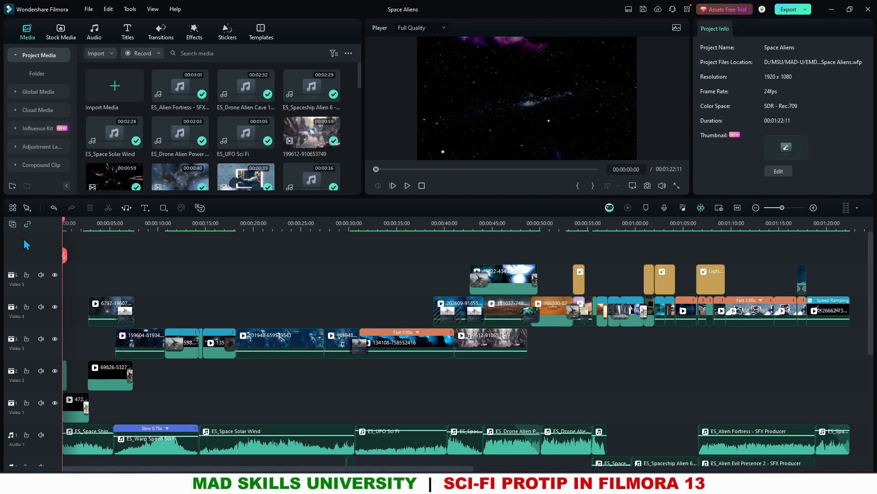
key(alt+Tab)
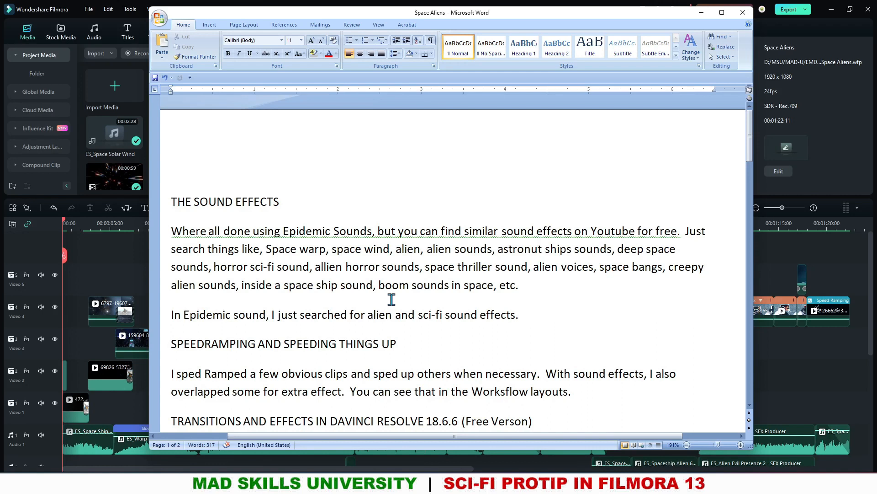
- Switch to File Explorer, view the source clips in the Storybord folder's OUTSIDE and INSIDE subfolders, and close the window
mouse_move(457, 482)
click(559, 425)
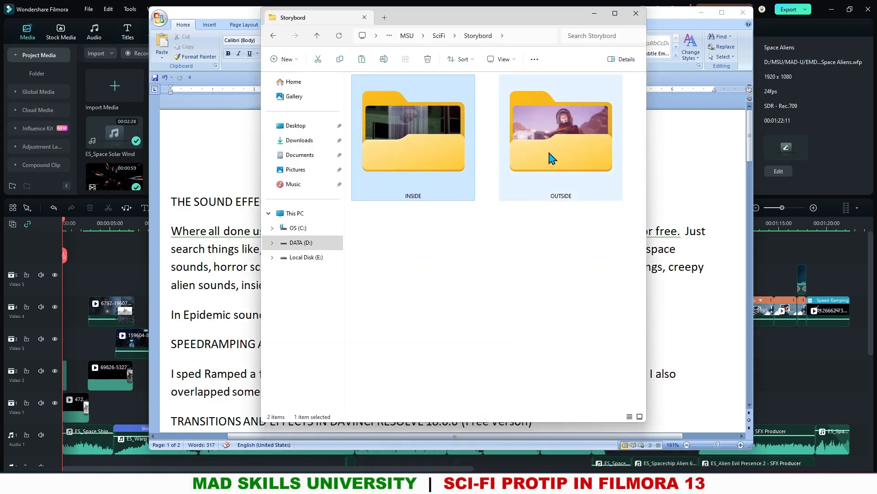
double_click(537, 142)
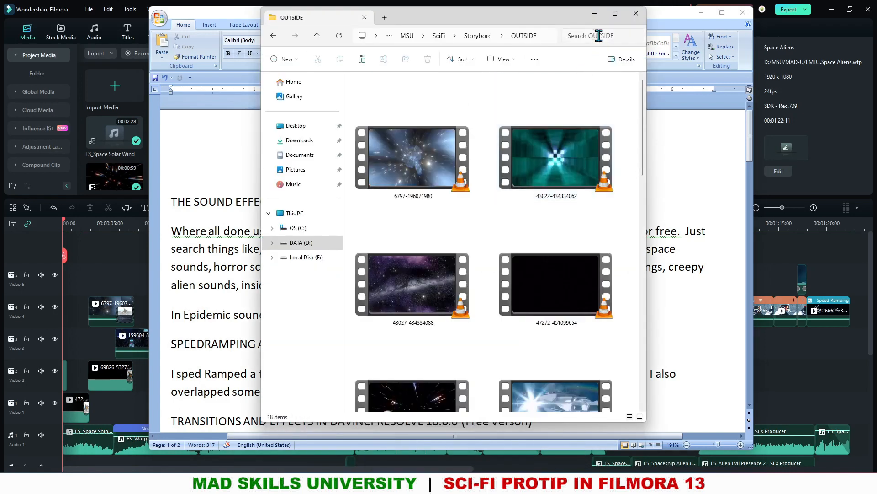
click(616, 13)
click(533, 179)
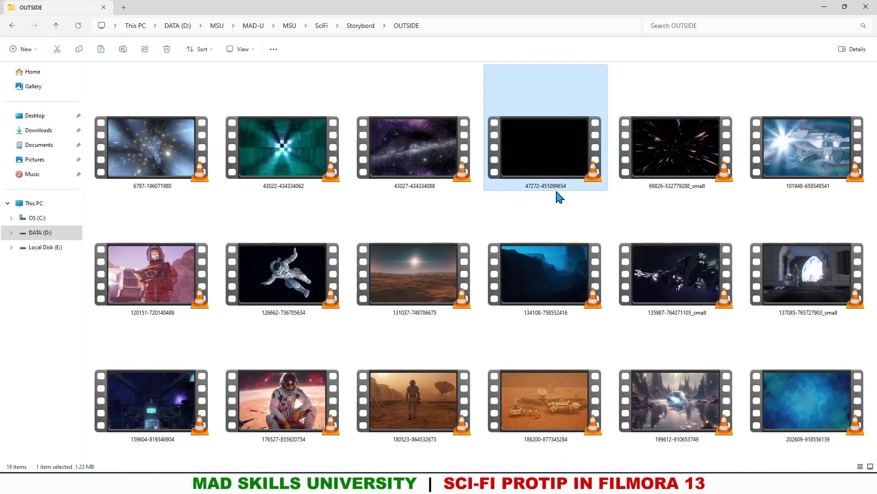
click(15, 27)
double_click(169, 131)
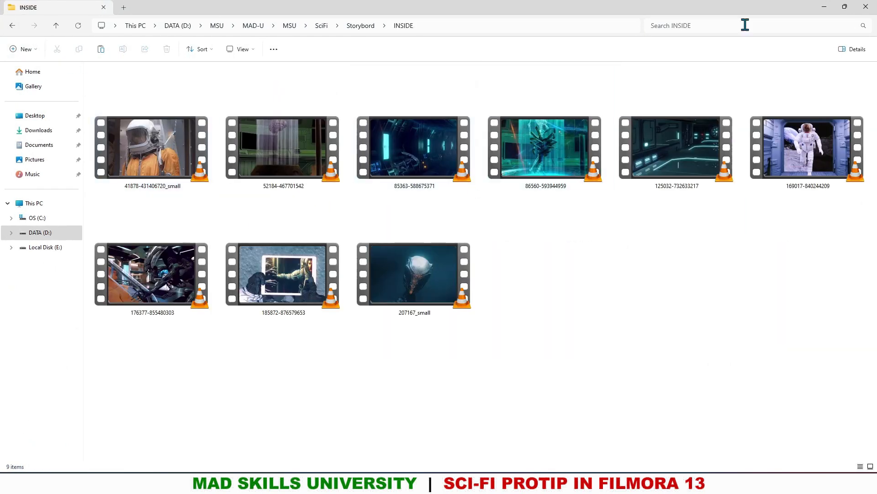
click(866, 6)
- Review the Pixabay source links for the outside and inside ship videos in the Word document, and close it
scroll(510, 174, down, 5)
scroll(511, 183, down, 3)
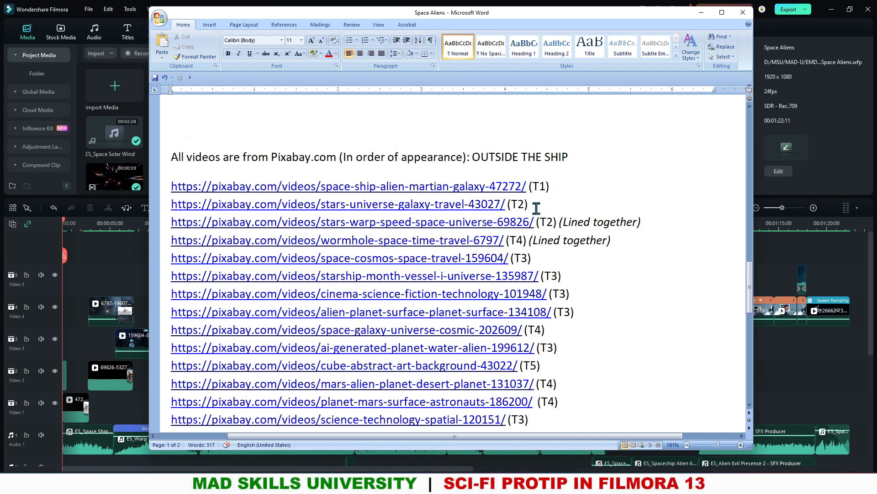
click(352, 228)
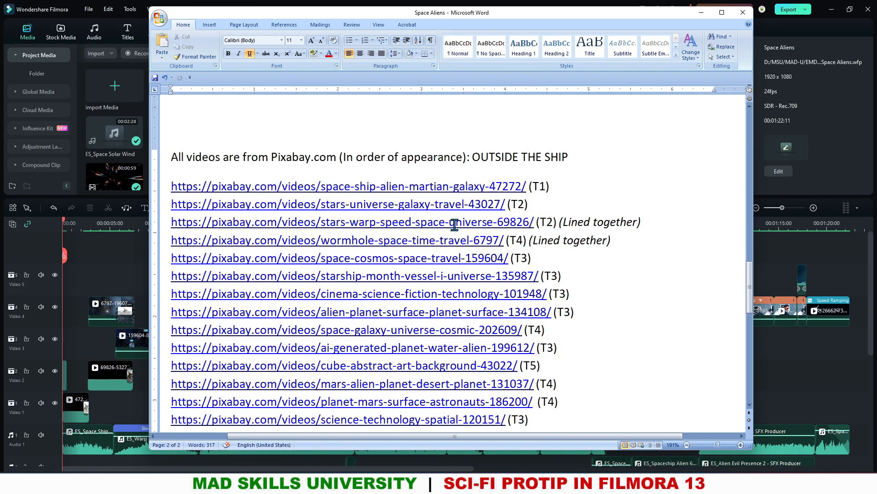
scroll(457, 228, down, 3)
scroll(407, 219, up, 3)
scroll(540, 172, down, 6)
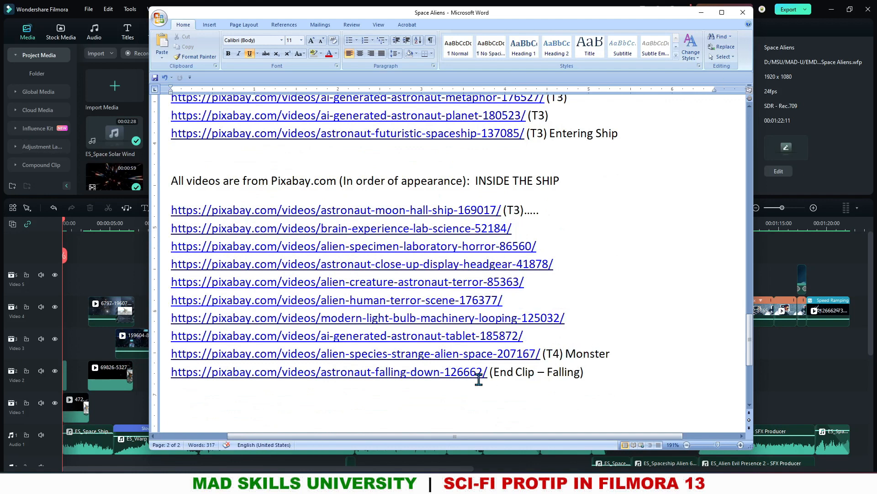
click(743, 12)
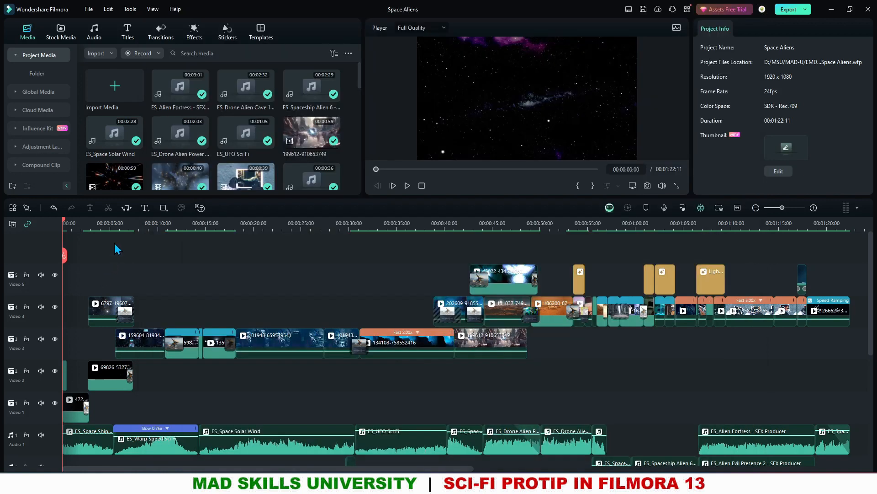
drag(116, 225, 432, 112)
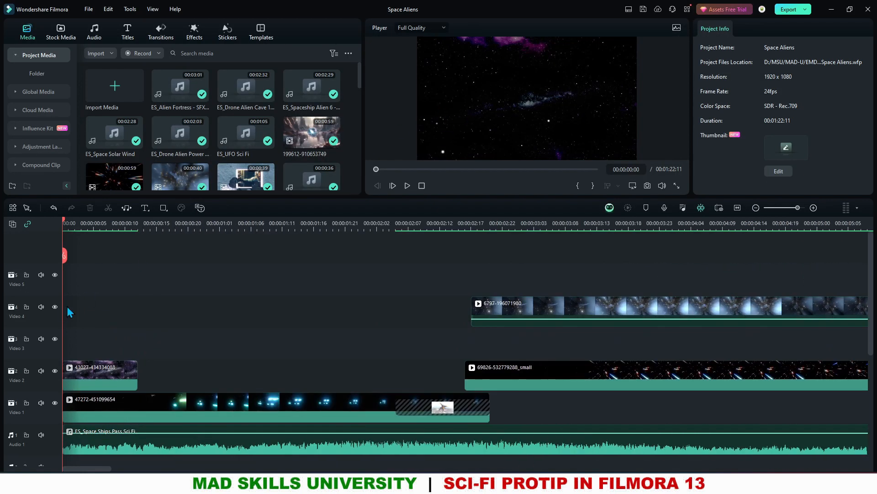
click(92, 400)
drag(156, 248, 30, 245)
key(space)
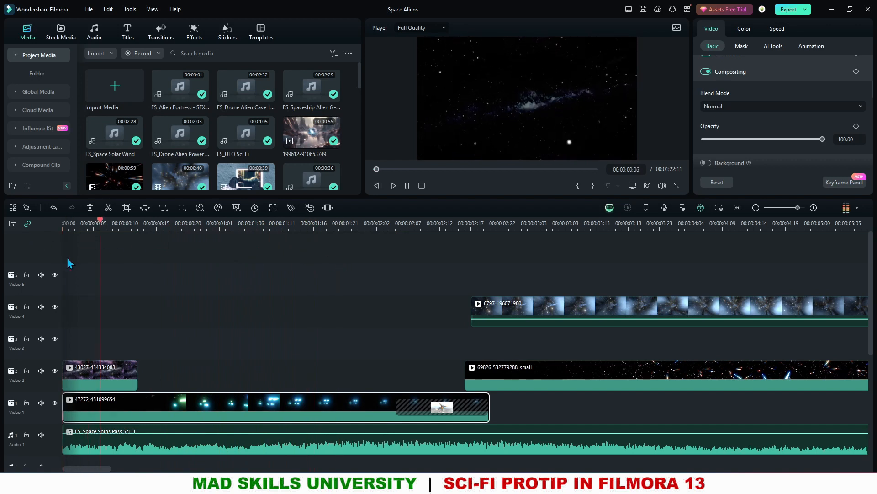
click(228, 450)
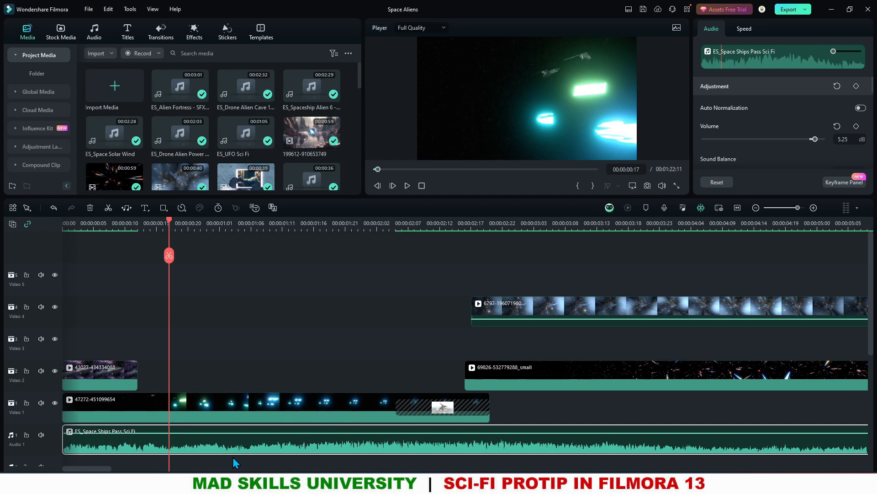
key(space)
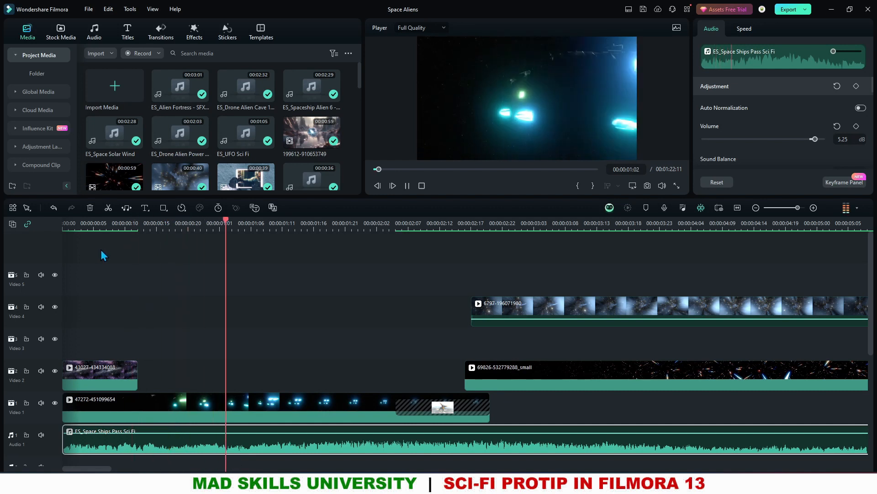
key(space)
click(441, 408)
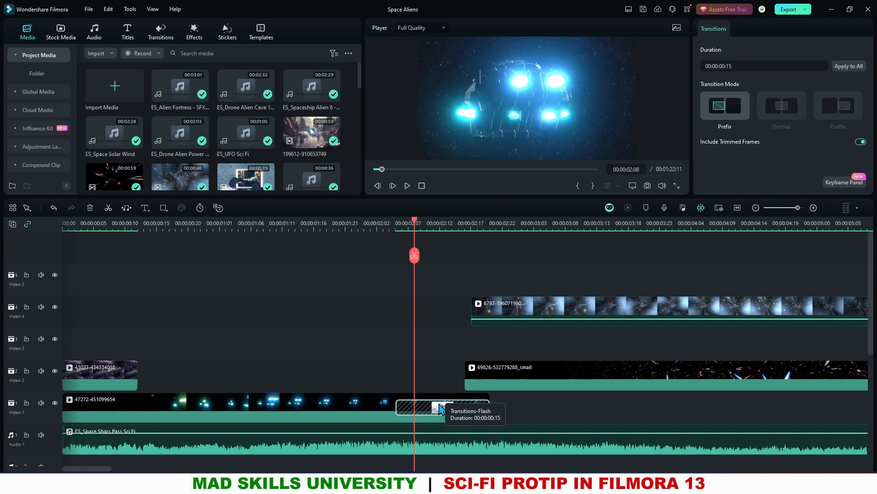
key(space)
click(475, 370)
click(55, 371)
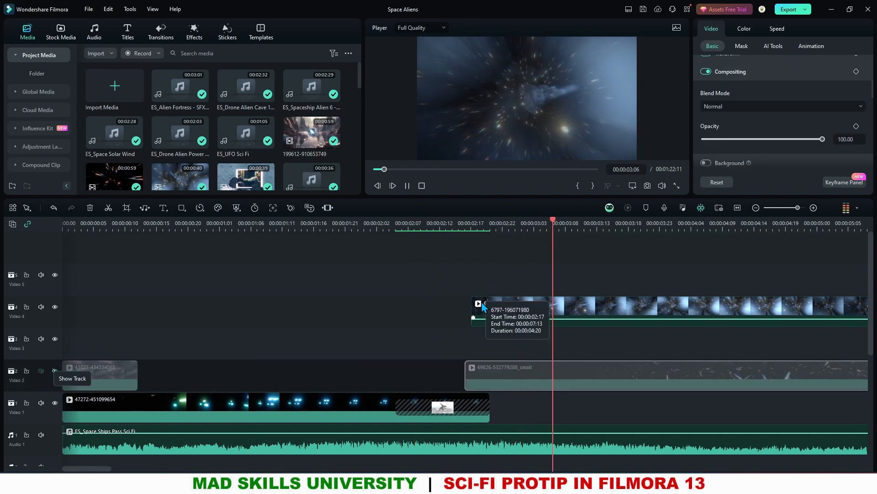
key(space)
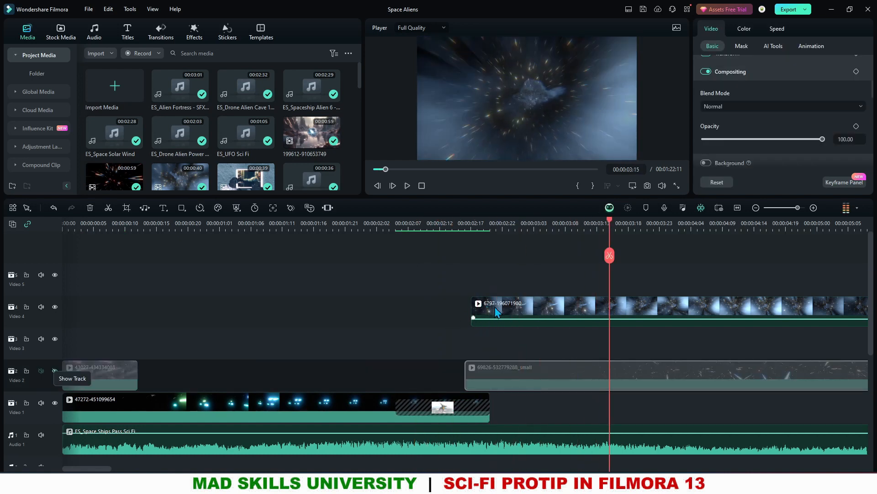
click(497, 312)
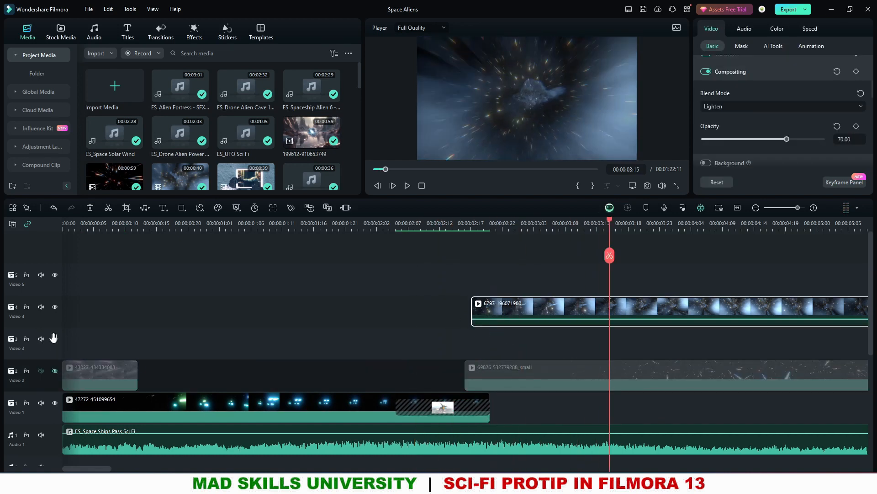
click(54, 371)
- Play the two overlaid warp clips together and inspect the volume settings of the ES_Warp Speed Sci Fi audio clip
key(space)
scroll(122, 460, down, 1)
scroll(190, 385, up, 1)
scroll(191, 383, down, 1)
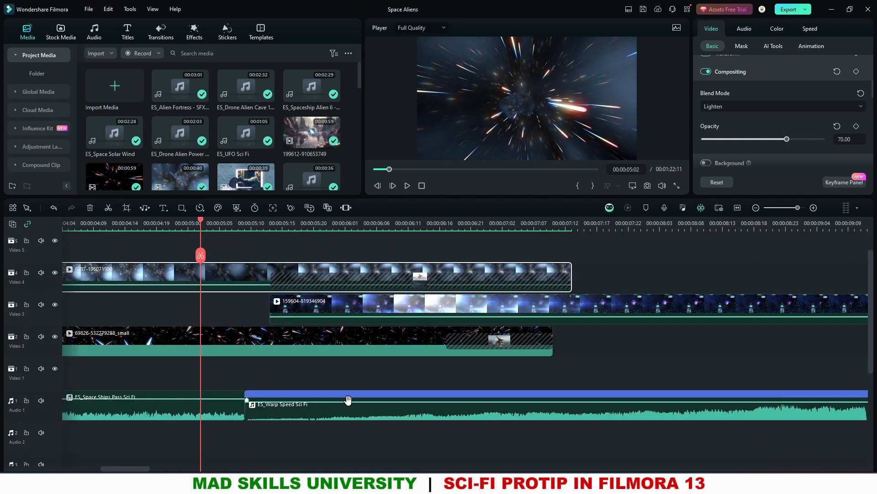
click(348, 400)
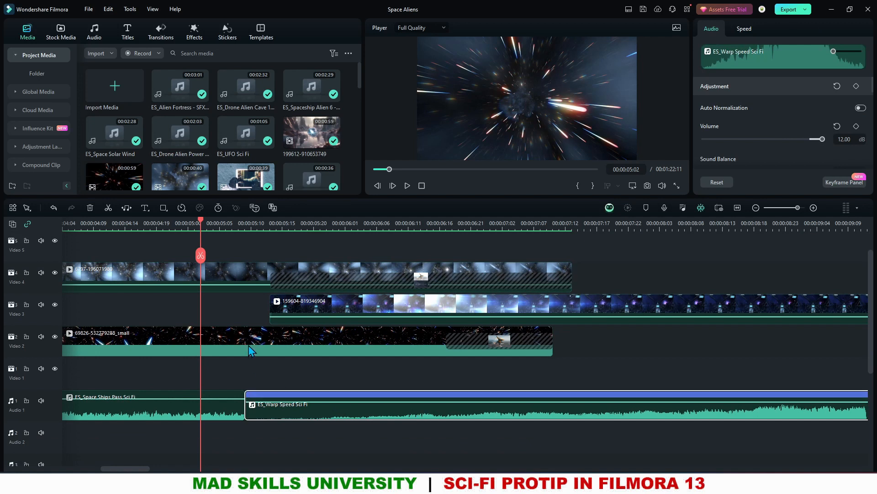
click(276, 315)
click(264, 228)
key(space)
click(487, 341)
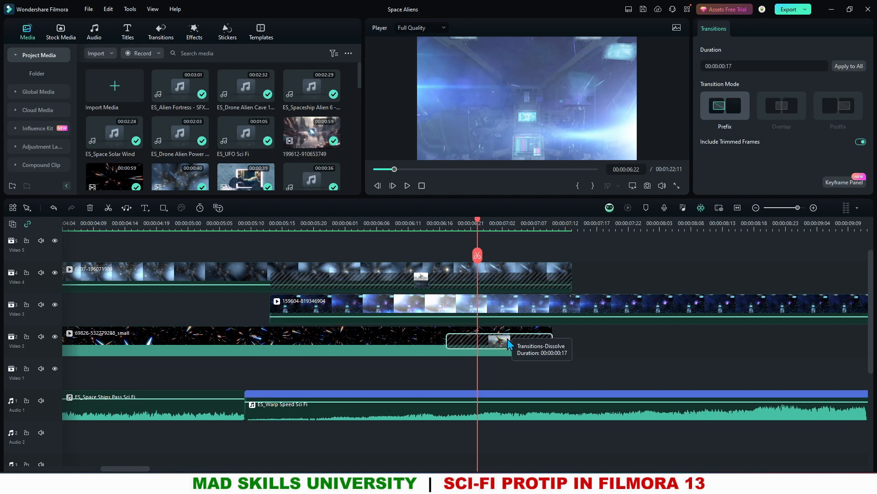
click(244, 229)
key(space)
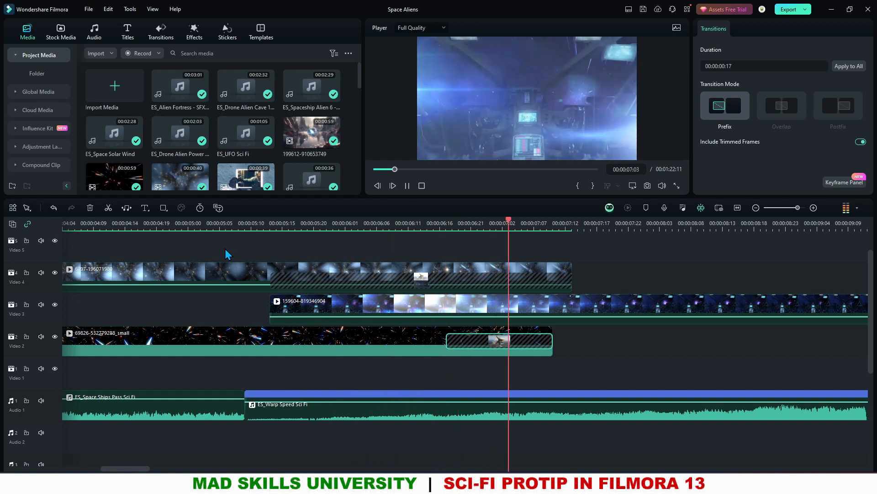
key(space)
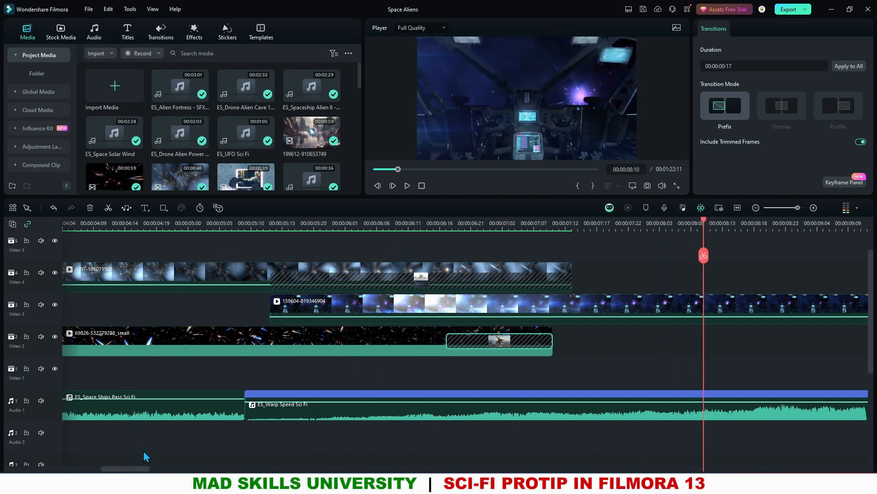
drag(139, 468, 185, 468)
key(space)
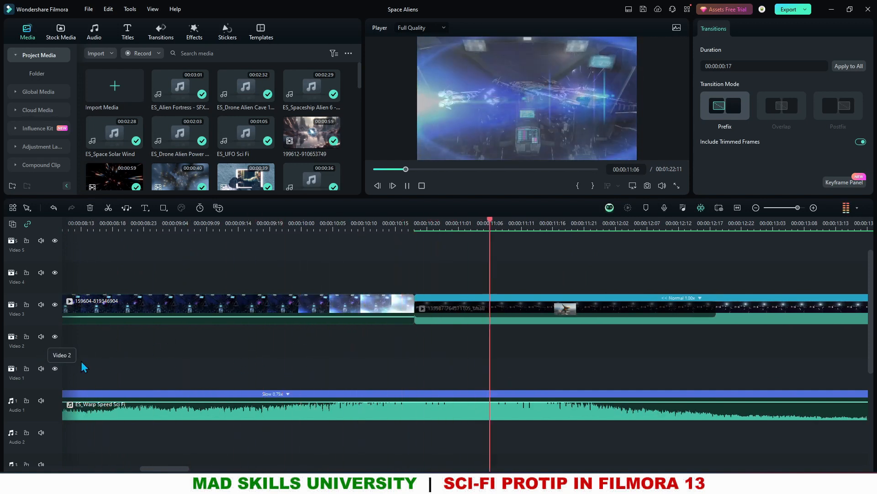
key(space)
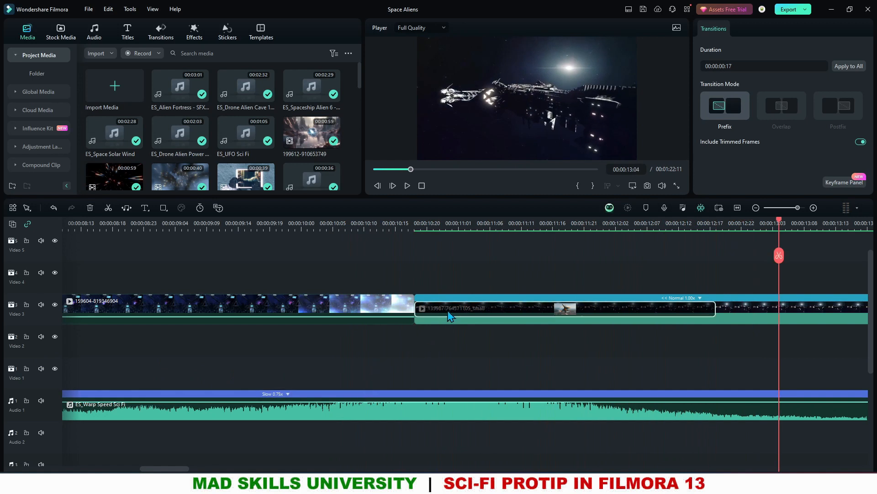
click(547, 307)
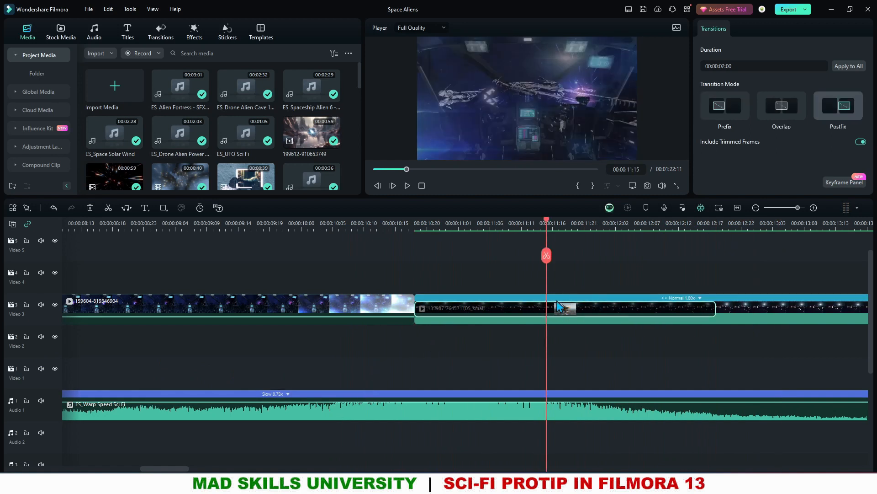
drag(481, 229, 447, 229)
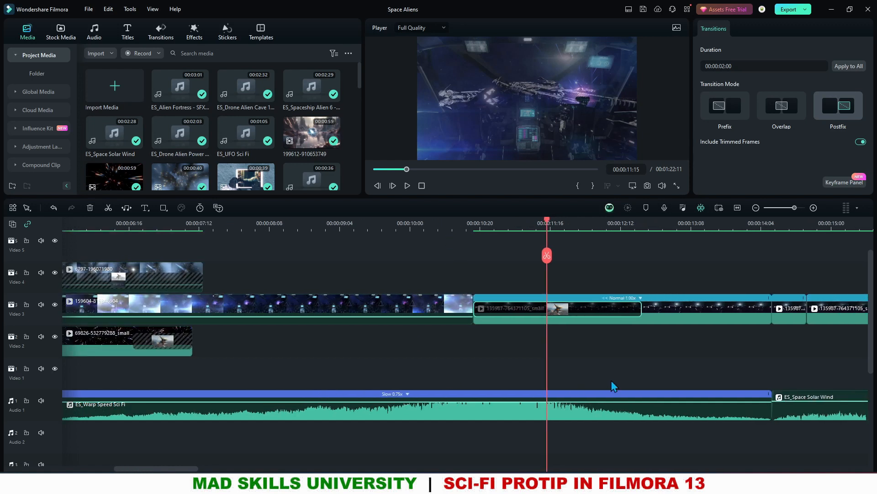
drag(167, 468, 208, 468)
key(space)
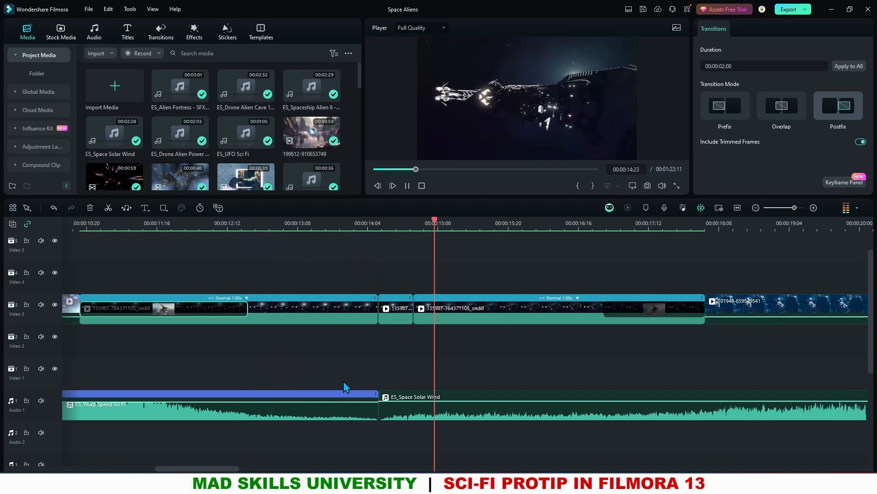
key(space)
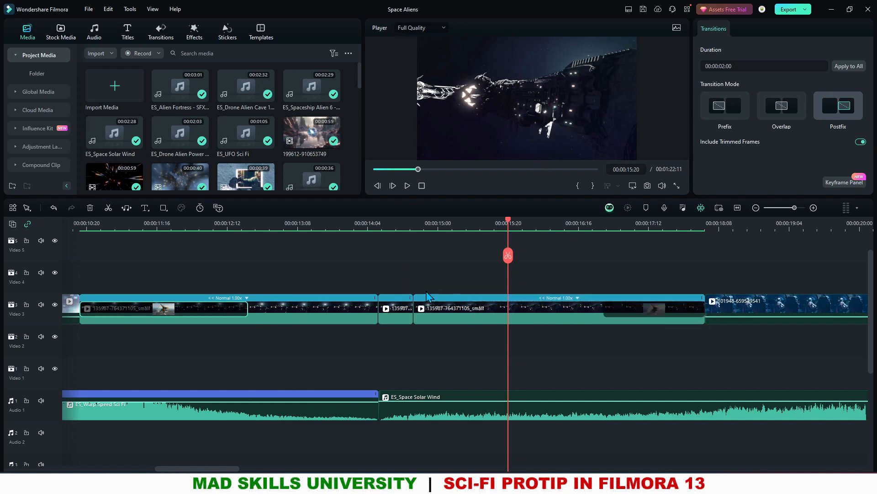
- Examine the short middle and final segments of the split spaceship clip, and play on into the astronaut cockpit clip
click(385, 287)
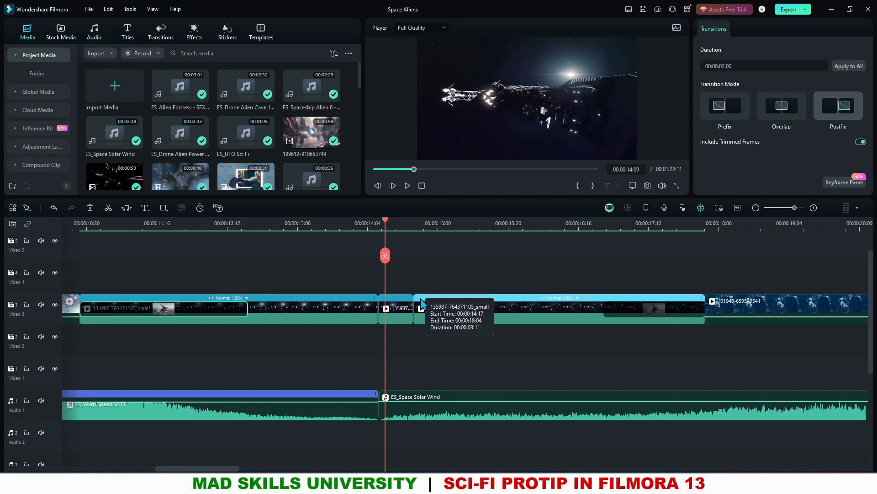
click(411, 228)
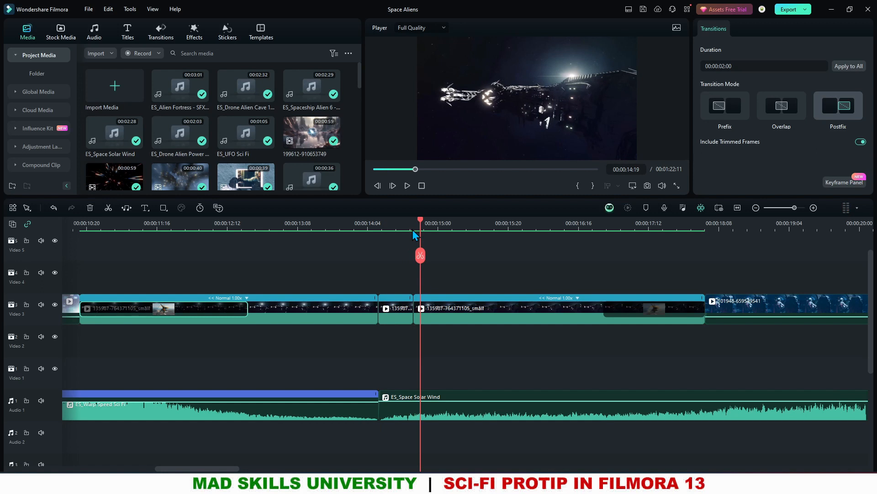
click(418, 294)
key(space)
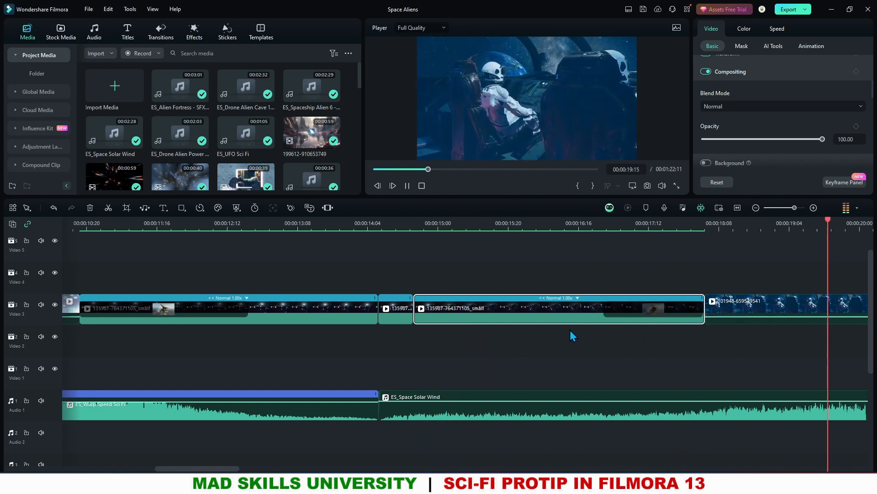
key(space)
- Inspect the ES_Space Solar Wind audio clip and the astronaut cockpit video clip above it
click(181, 416)
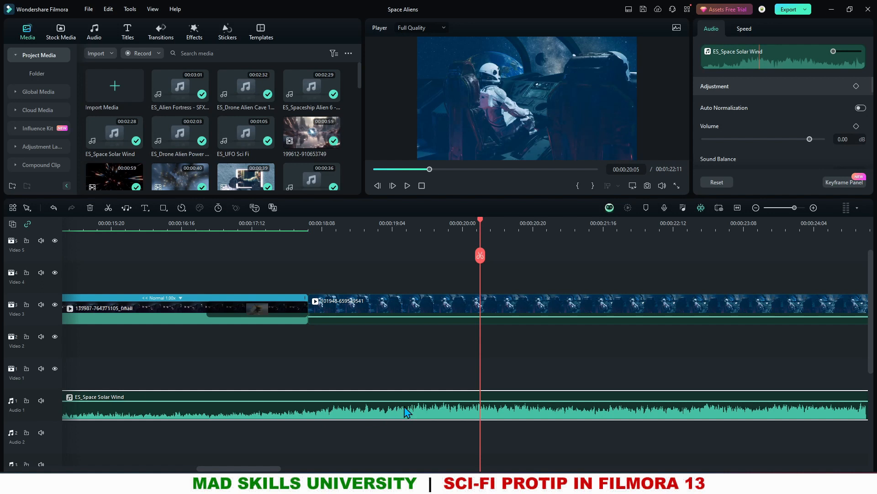
click(478, 307)
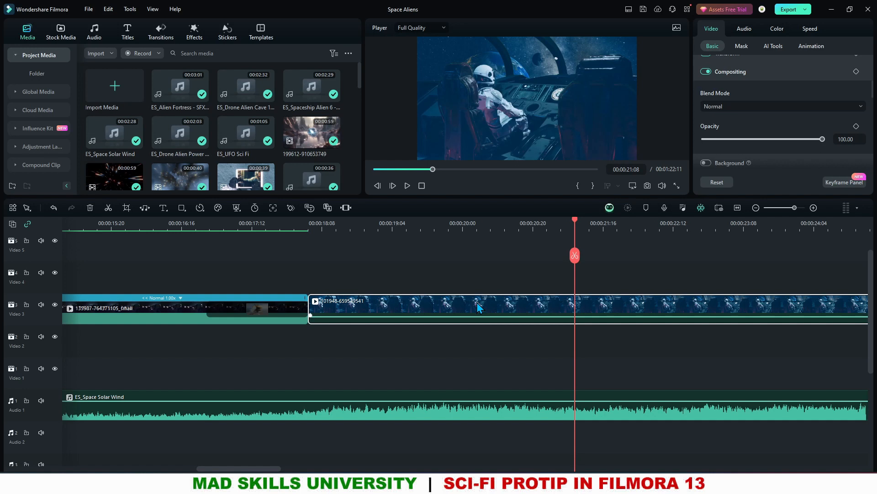
scroll(396, 447, up, 1)
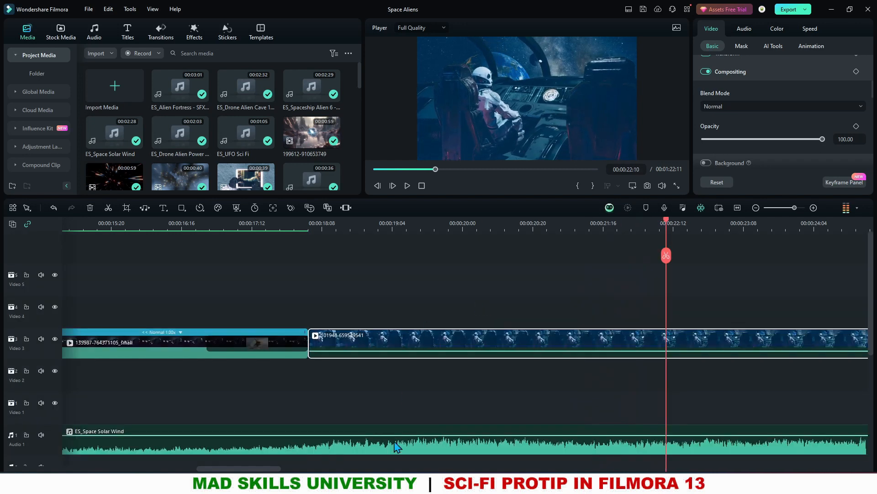
- Play the astronaut cockpit clip across its split and into the zoom toward the planet
drag(242, 468, 307, 468)
click(452, 228)
key(space)
click(461, 224)
key(space)
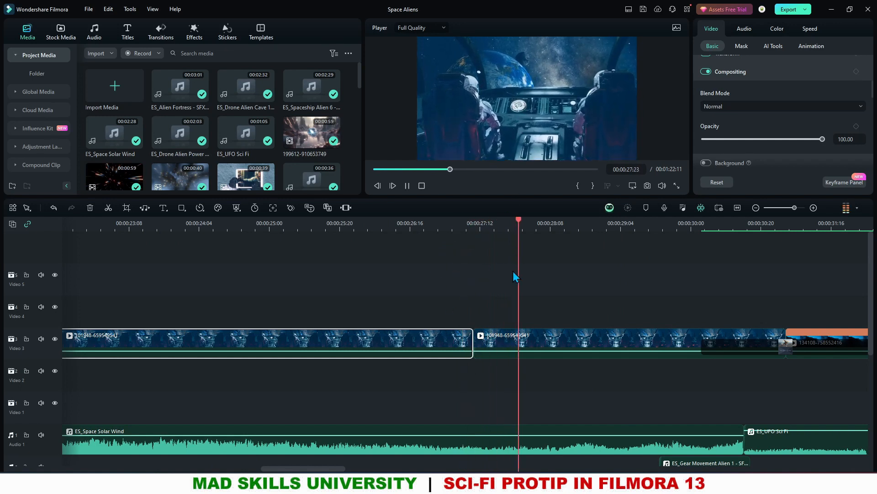
key(space)
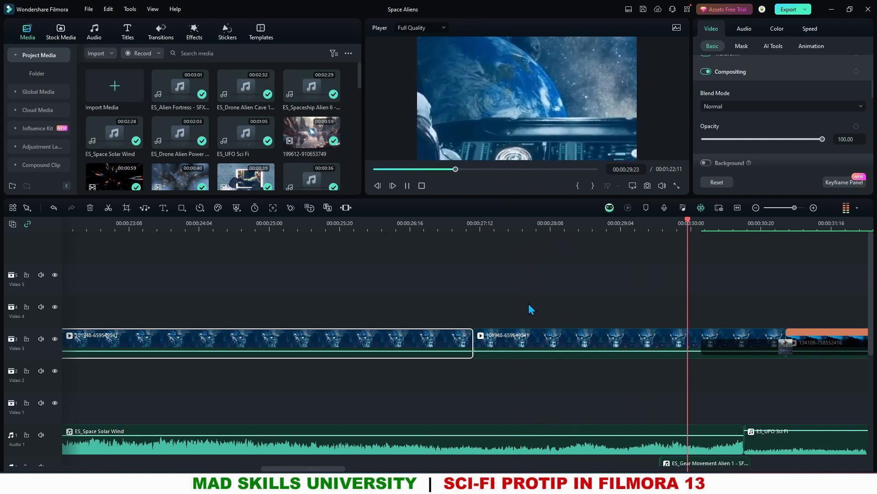
key(space)
- Inspect the ES_Gear Movement Alien 1 sound effect placed under the end of the cockpit clip
scroll(738, 444, down, 2)
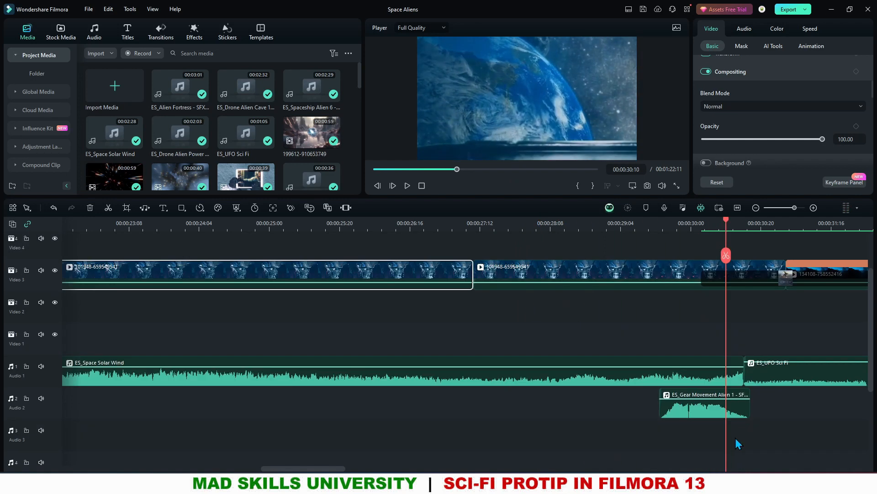
click(709, 409)
scroll(695, 413, down, 1)
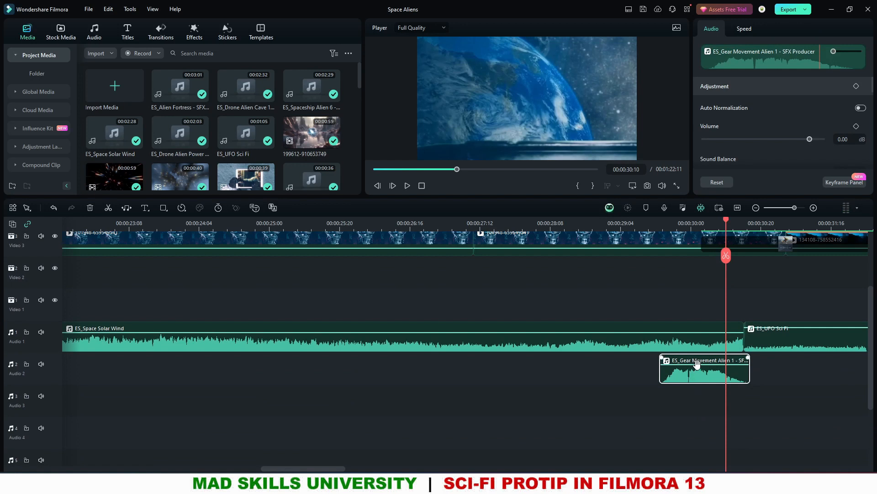
scroll(703, 377, up, 1)
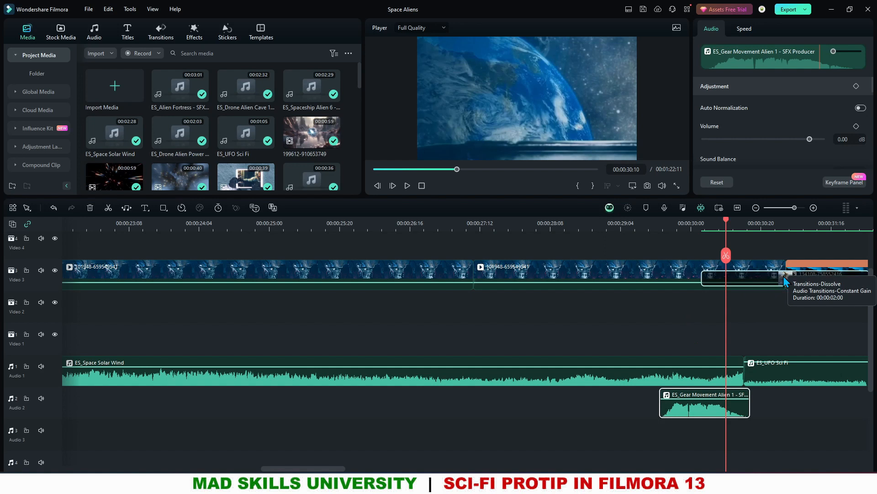
scroll(788, 282, up, 1)
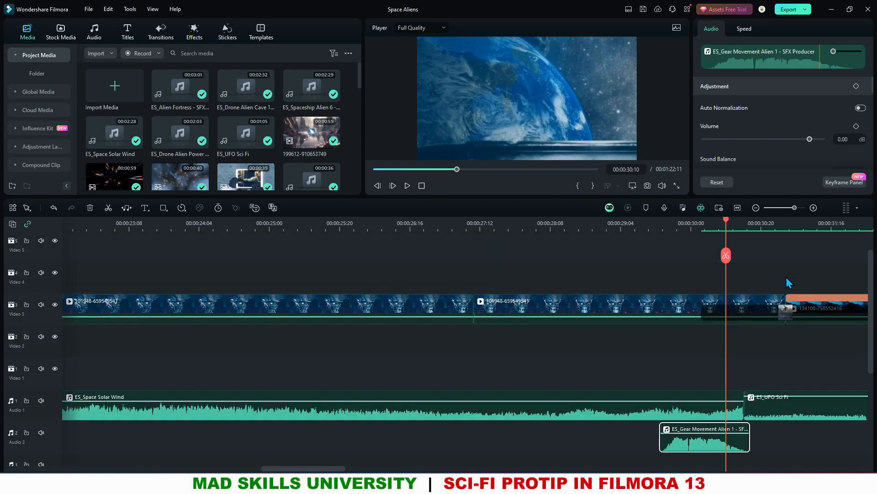
key(space)
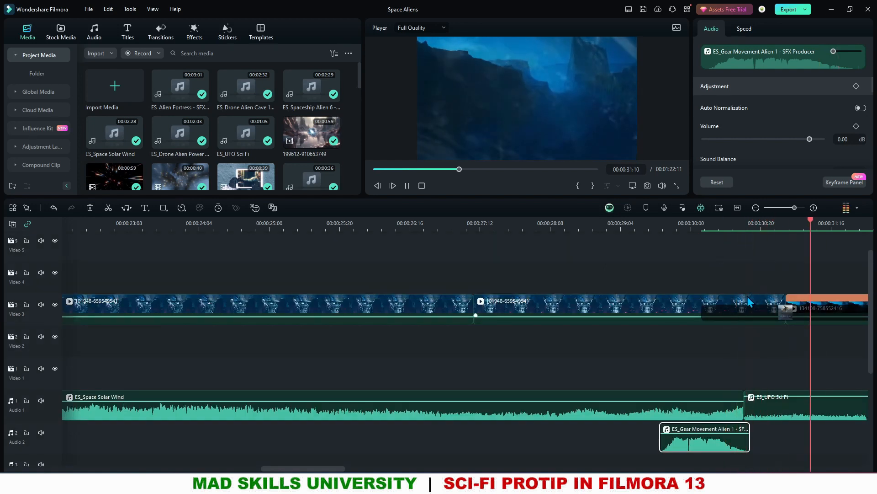
click(644, 311)
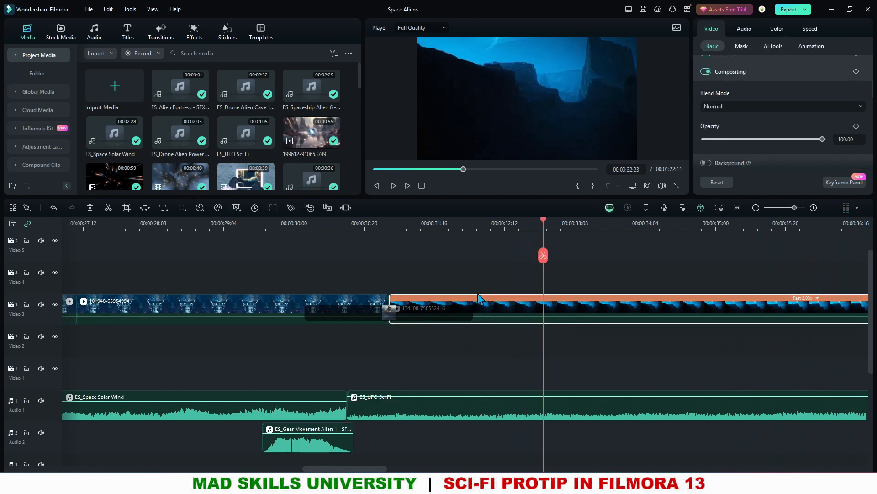
click(809, 31)
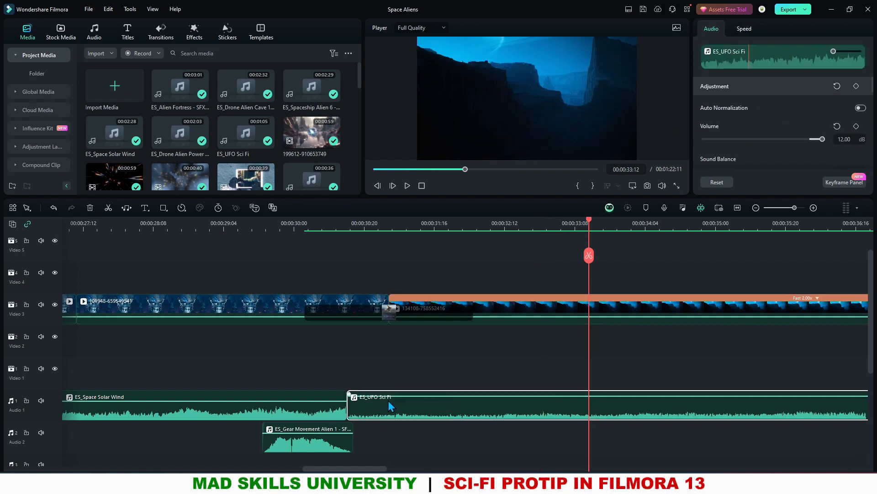
drag(350, 468, 389, 468)
click(600, 225)
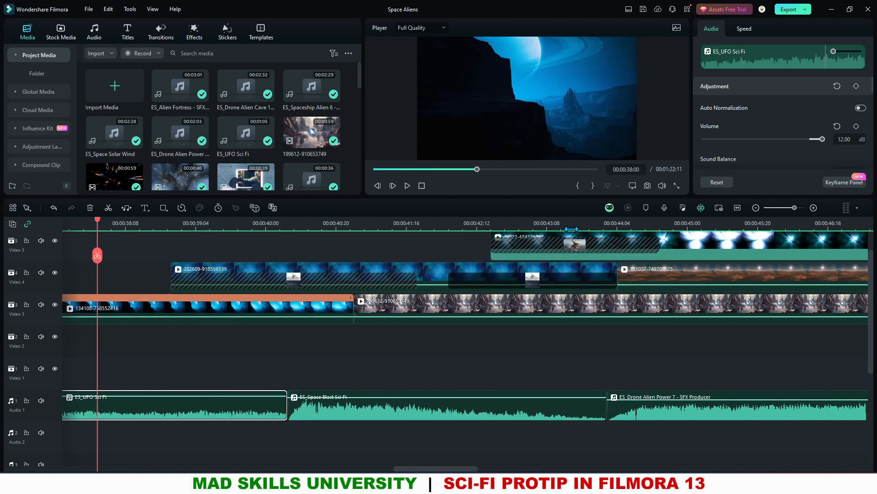
drag(517, 225, 420, 225)
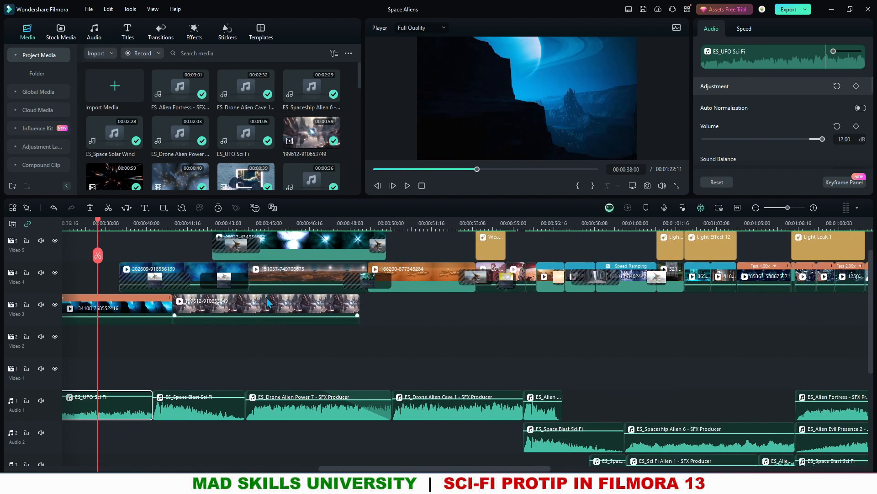
key(space)
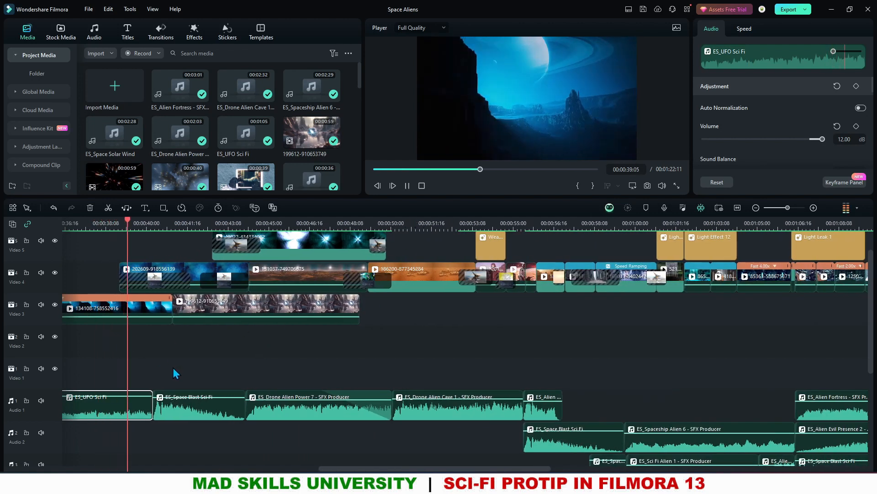
key(space)
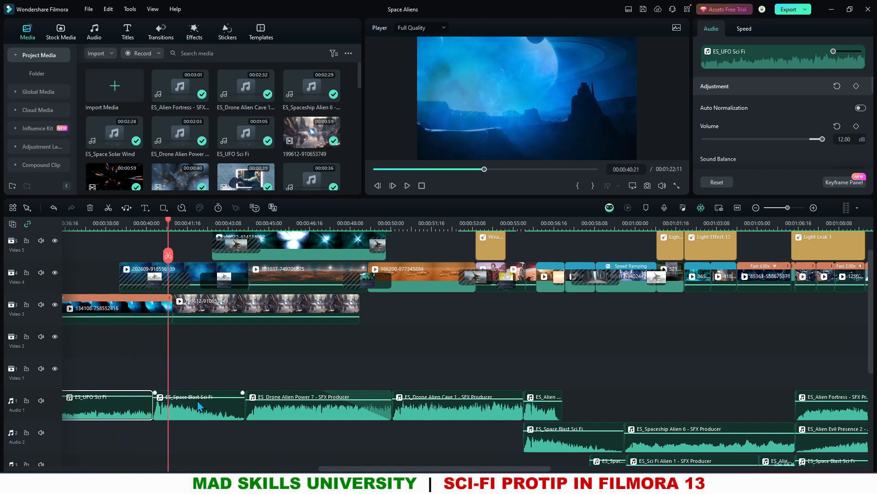
key(space)
key(space)
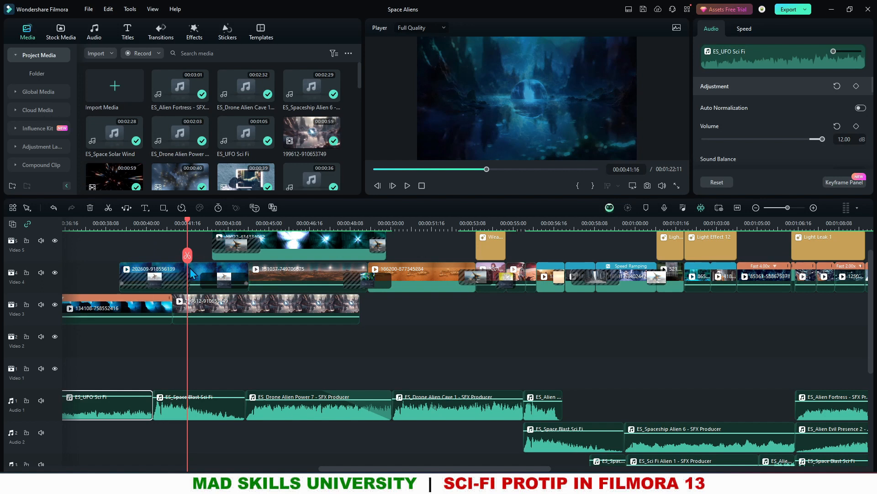
- Compare the blend modes and opacity of the layered Video 4 and Video 5 clips above the glowing-sphere footage
click(192, 274)
click(711, 30)
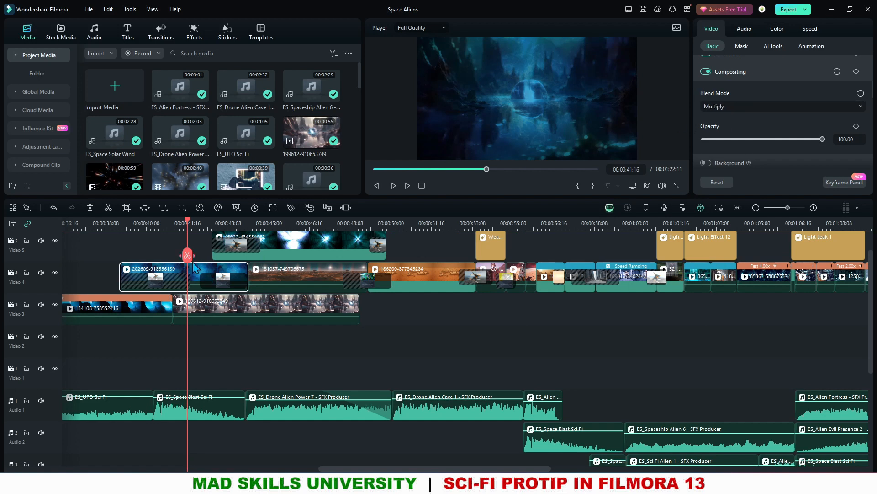
click(306, 248)
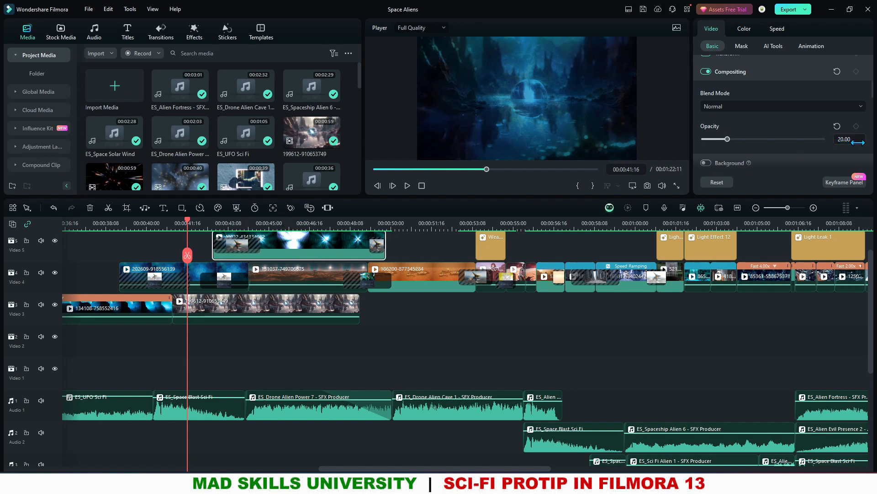
click(230, 275)
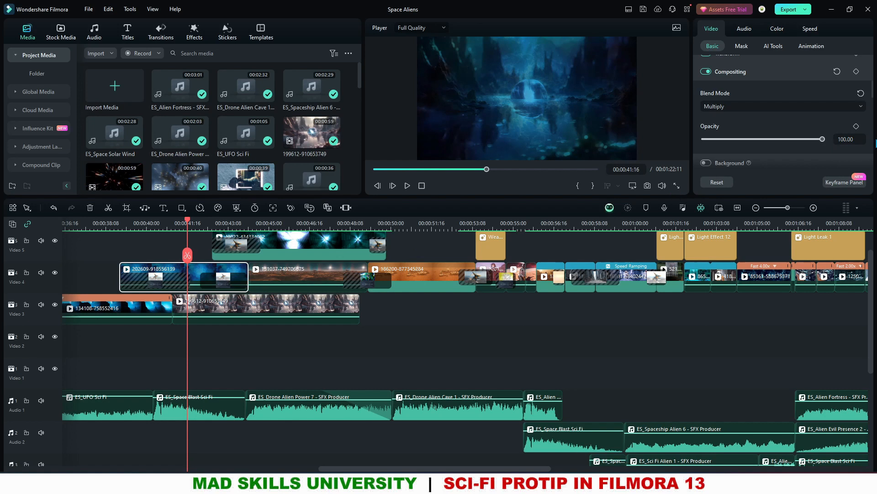
click(338, 266)
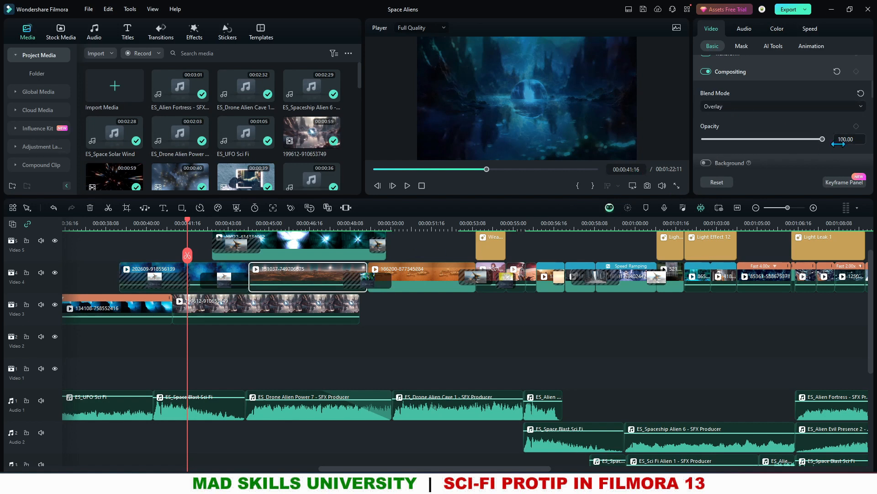
click(203, 270)
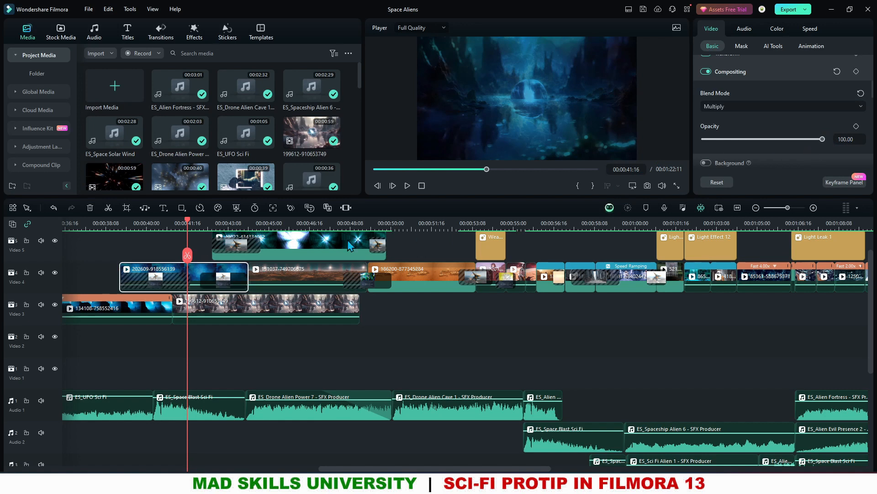
click(415, 276)
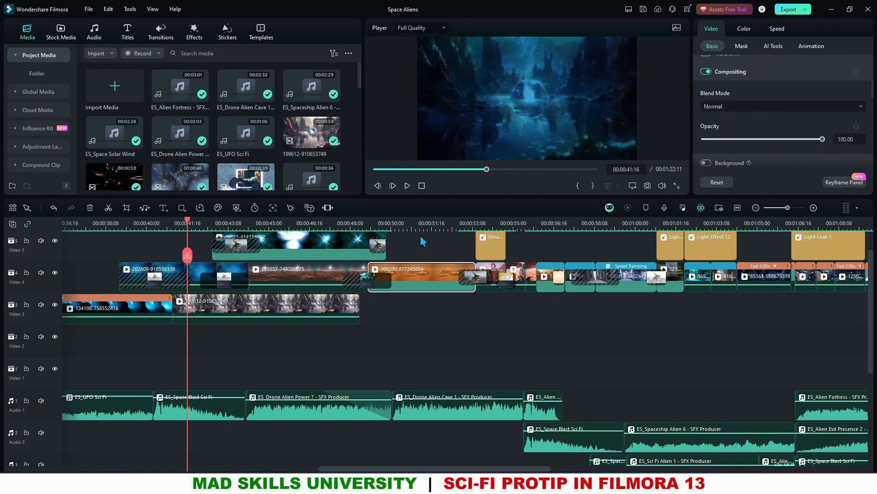
click(110, 229)
key(space)
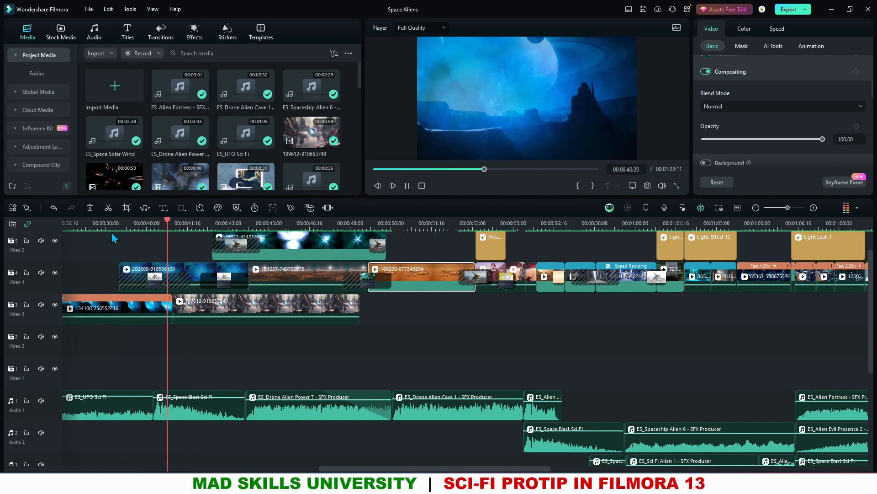
scroll(183, 366, up, 2)
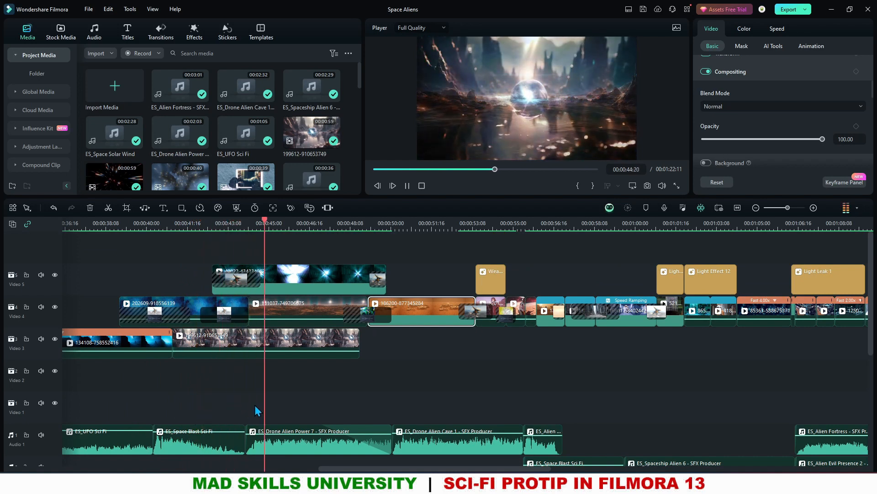
key(space)
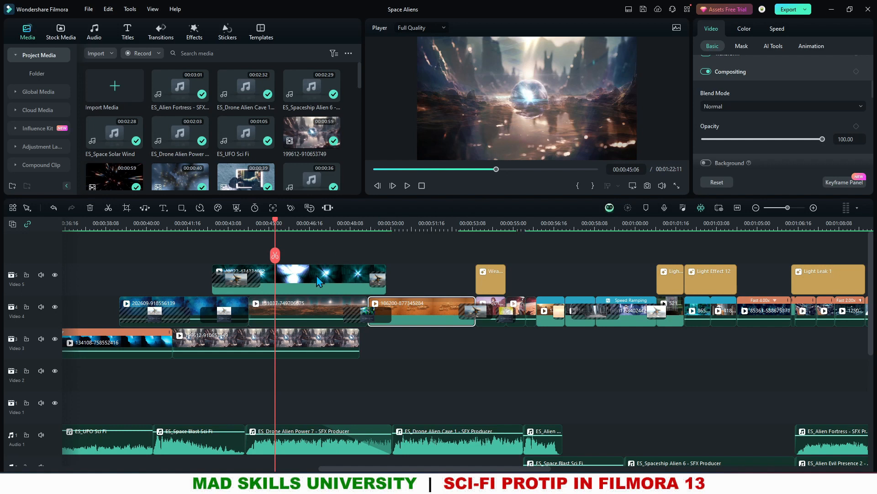
- Play on to the Mars rover clip, inspecting the transition leading into it and the ES_Drone Alien Cave 1 sound below
key(space)
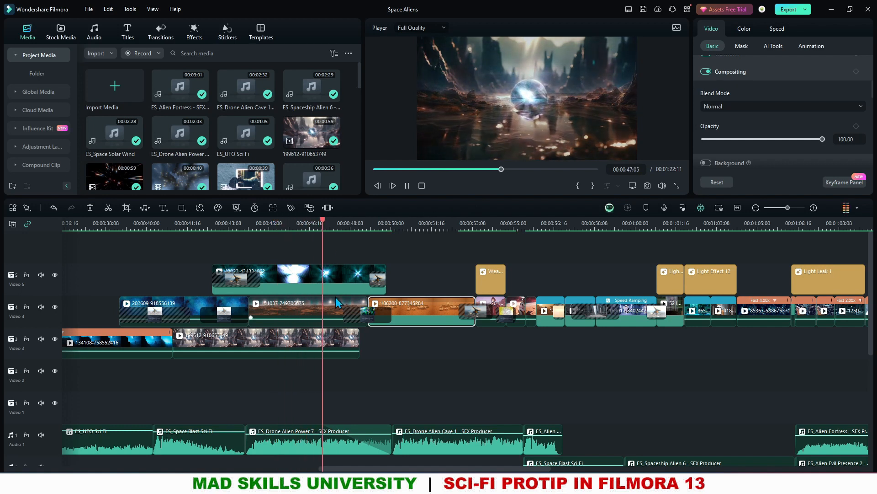
click(370, 315)
click(347, 244)
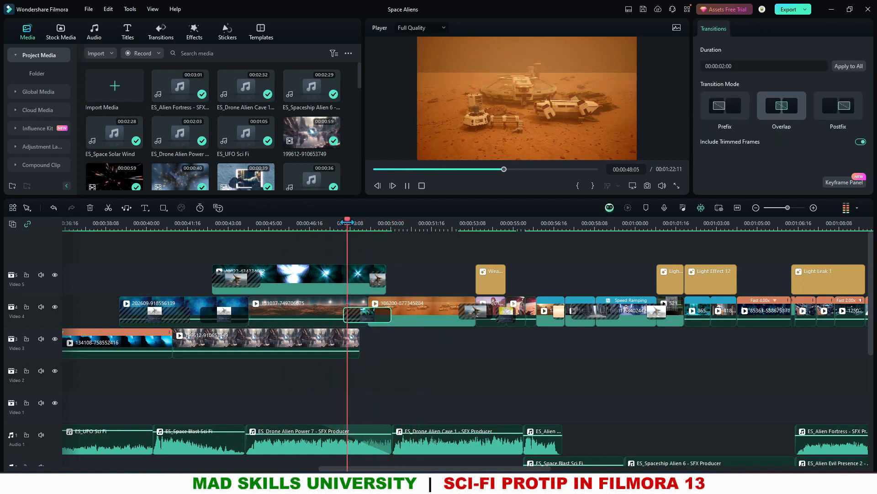
drag(346, 246, 413, 252)
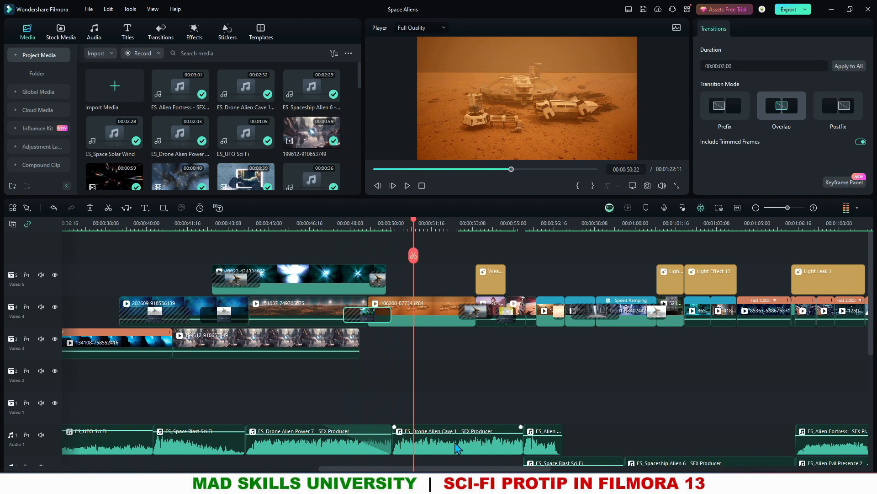
click(459, 444)
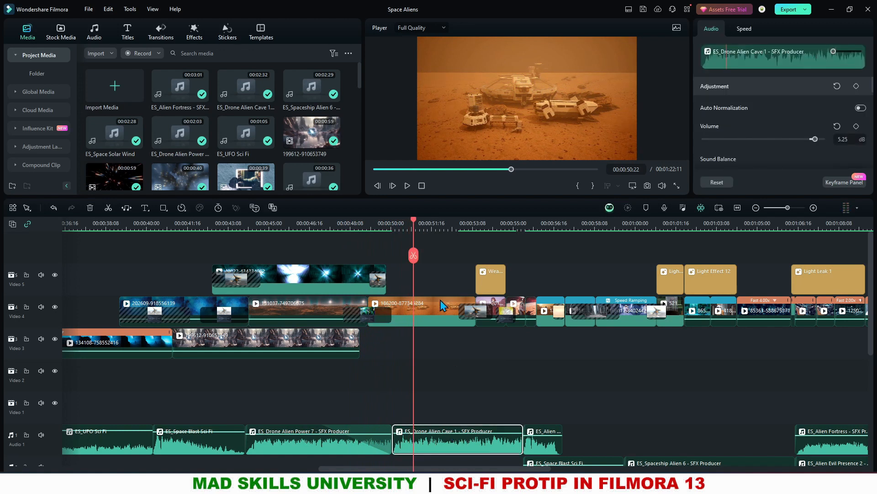
- Play into the standing astronaut clip, inspect the Weak Signal 2 effect above it, and replay up to Light Leaks Transition 01
key(space)
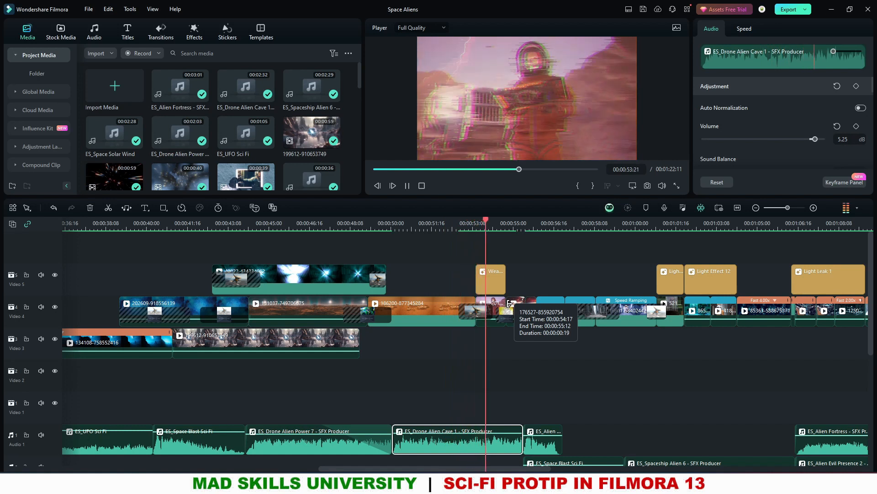
key(space)
click(497, 273)
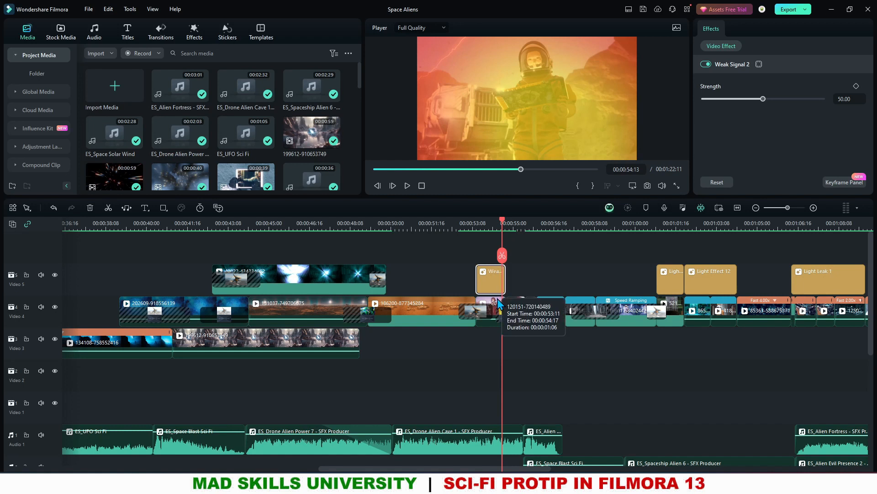
click(478, 224)
key(space)
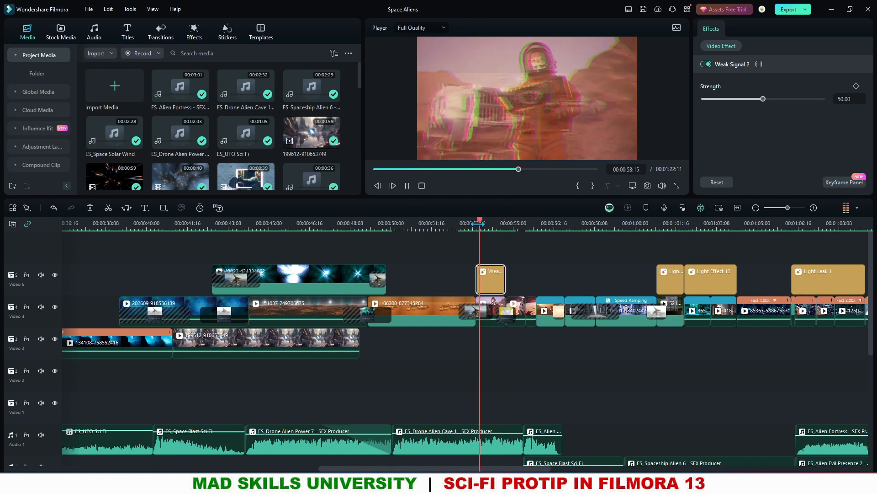
key(space)
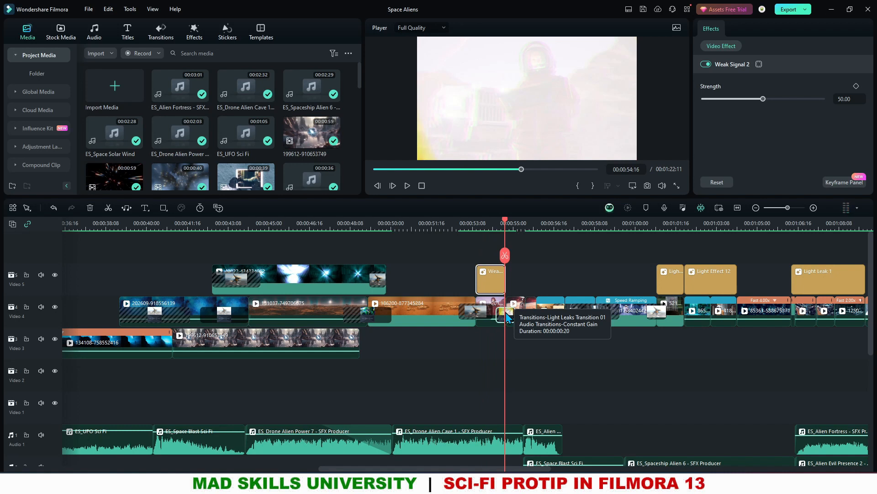
key(space)
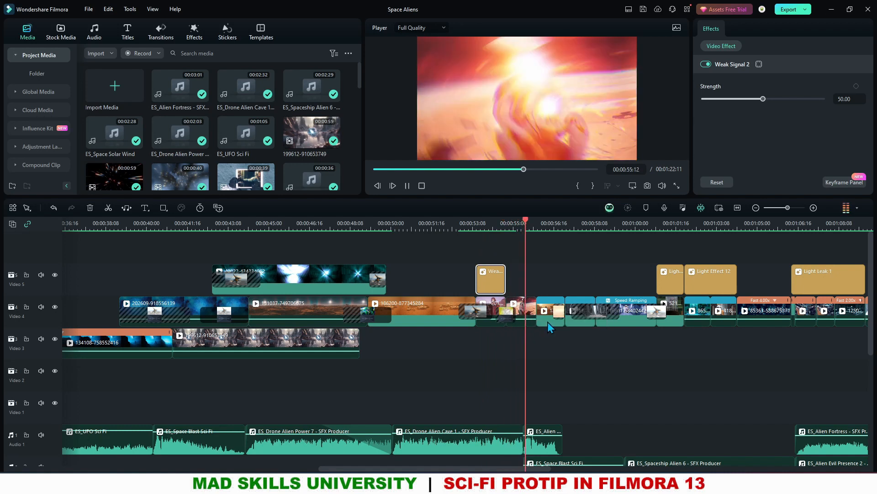
click(547, 322)
click(516, 223)
key(space)
click(517, 308)
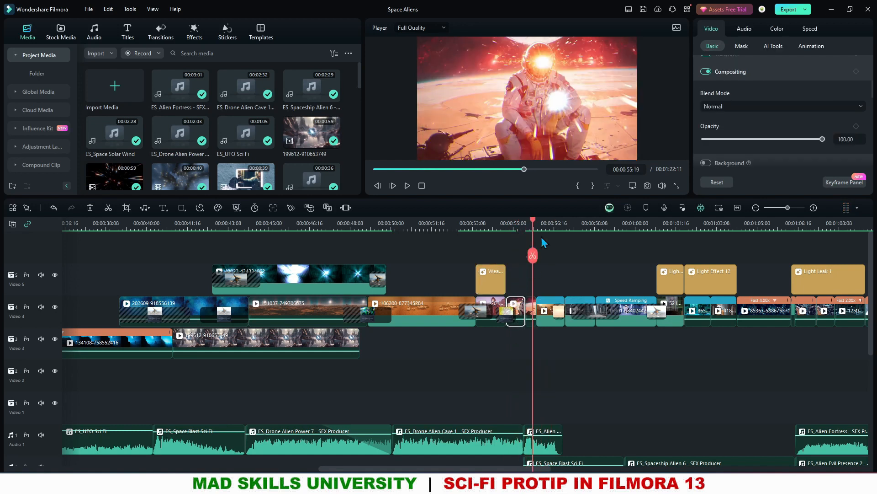
- Inspect the clip of the astronaut walking toward the satellite dish and view its speed ramping settings
click(521, 224)
click(549, 311)
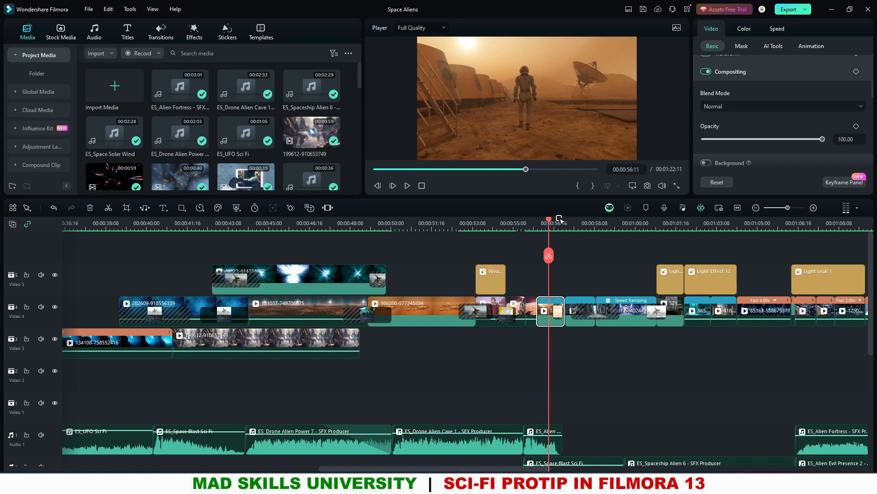
click(776, 28)
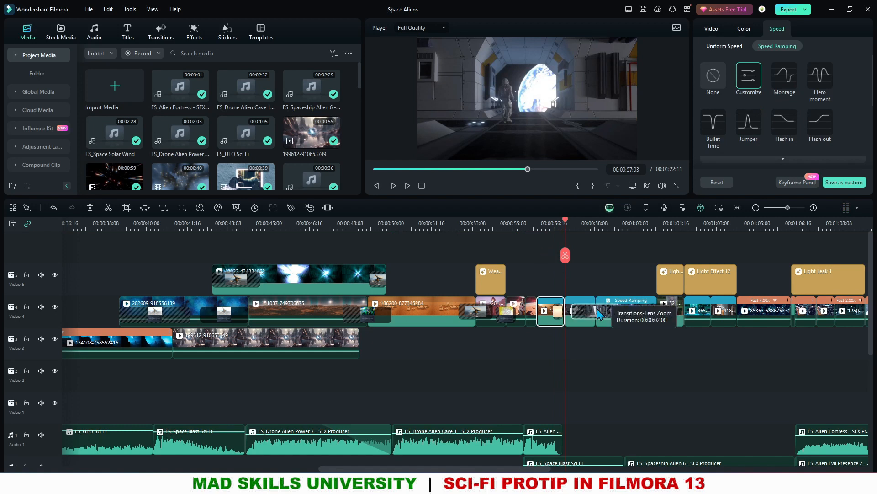
- Play and replay the Lens Zoom transition into the walking astronaut clip, inspecting the sound effects beneath it
key(space)
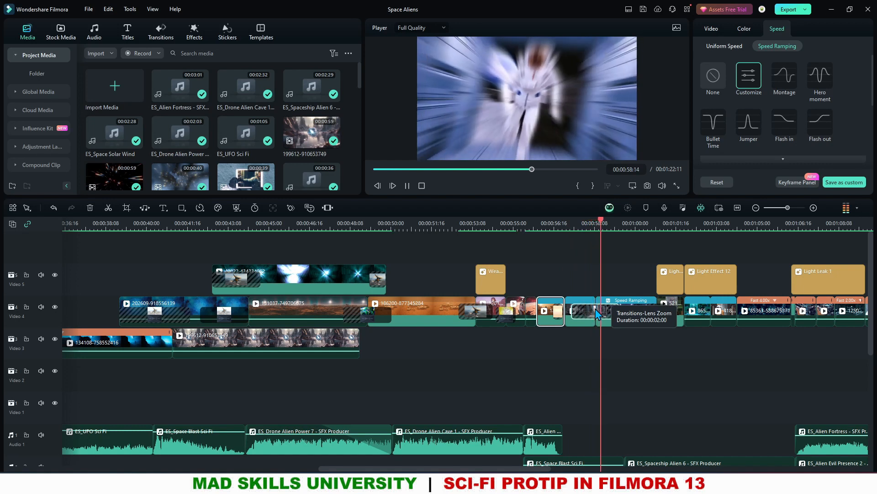
key(space)
key(space)
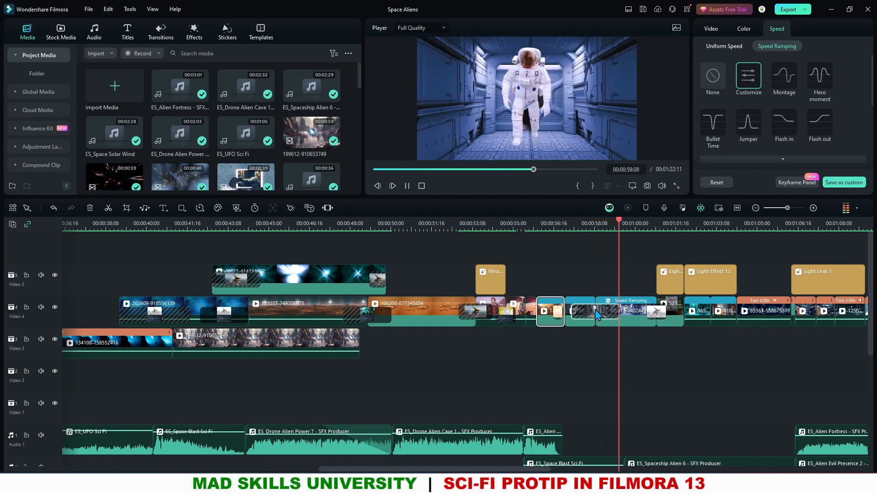
key(space)
click(593, 226)
key(space)
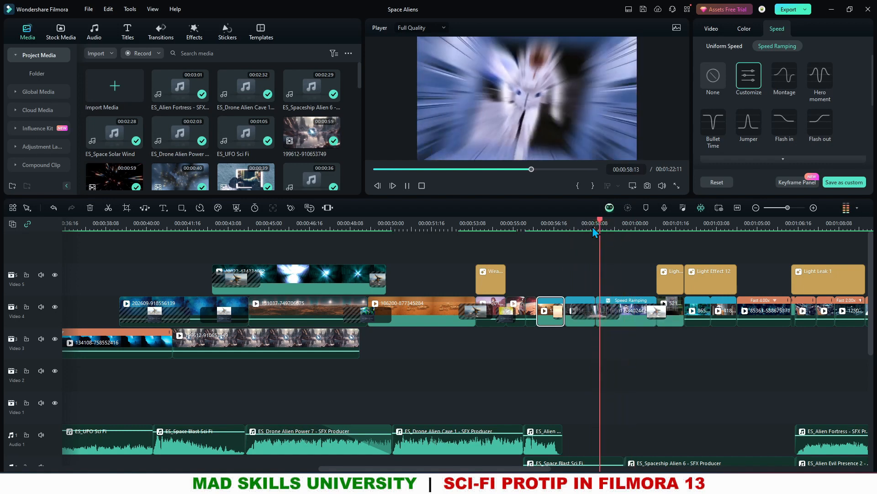
key(space)
scroll(601, 270, down, 3)
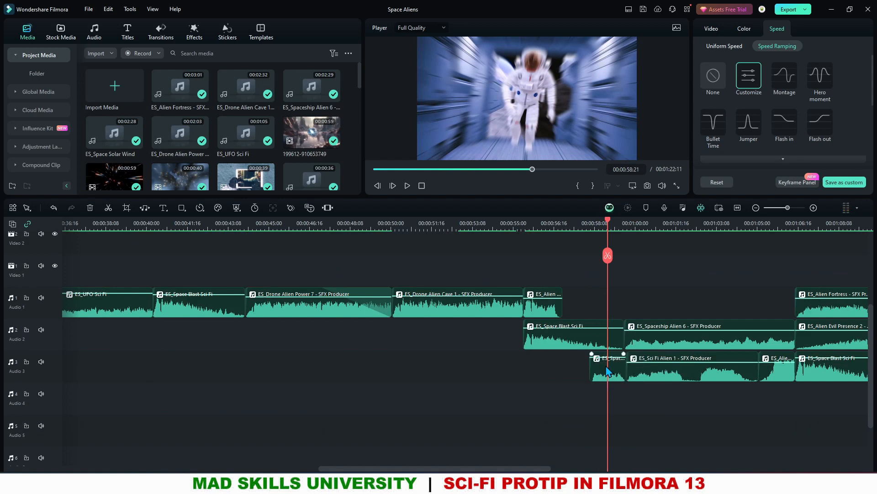
scroll(584, 346, up, 3)
- Play through the Flash transition, inspect the Light Effect 24 settings, and play the alien corridor clip with its layered sounds
key(space)
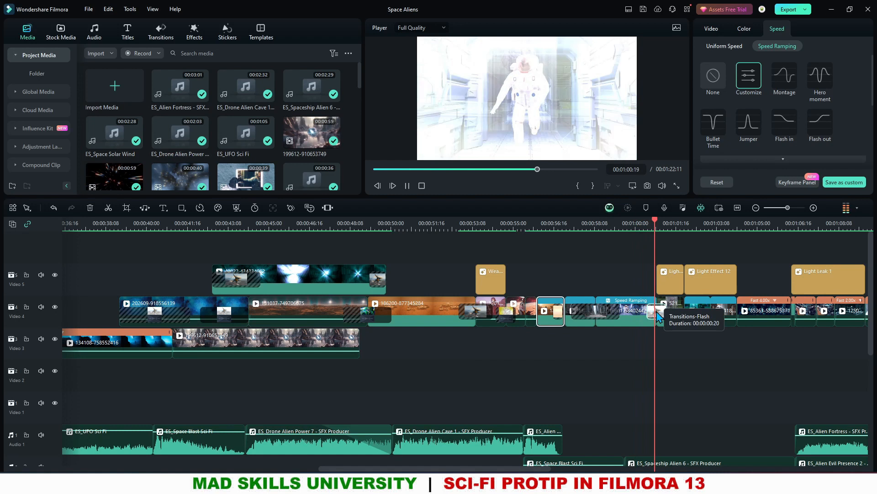
click(670, 279)
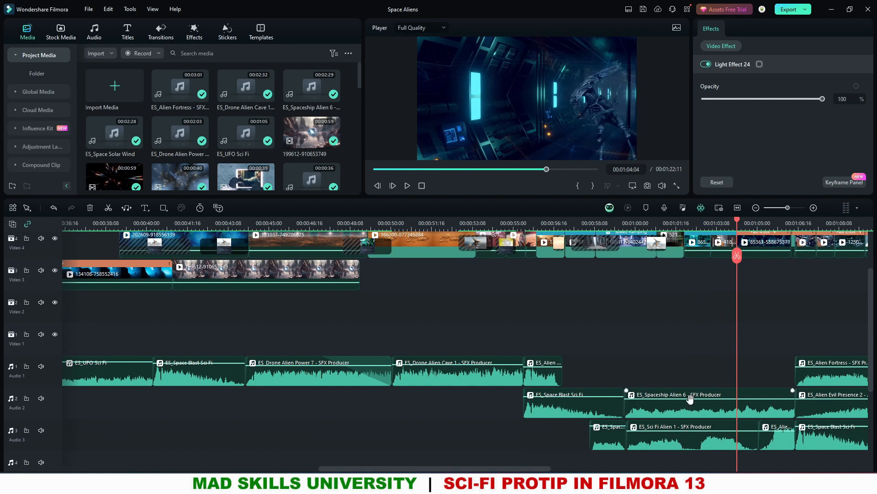
key(space)
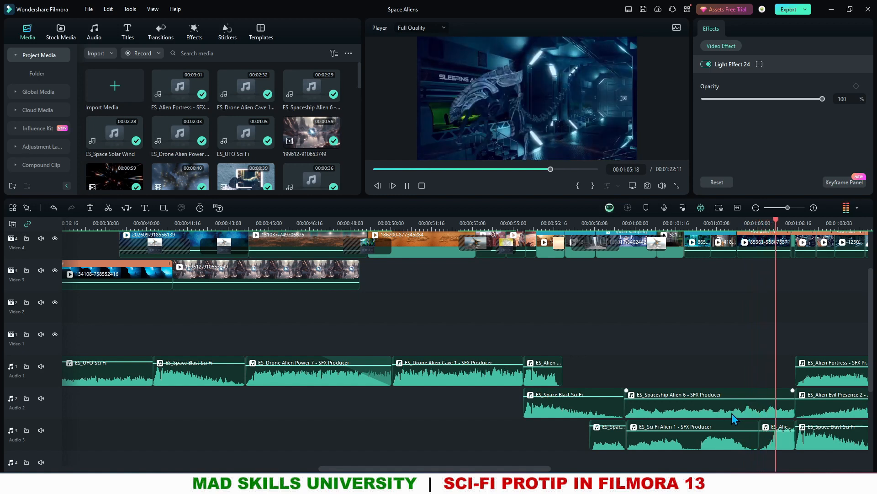
key(space)
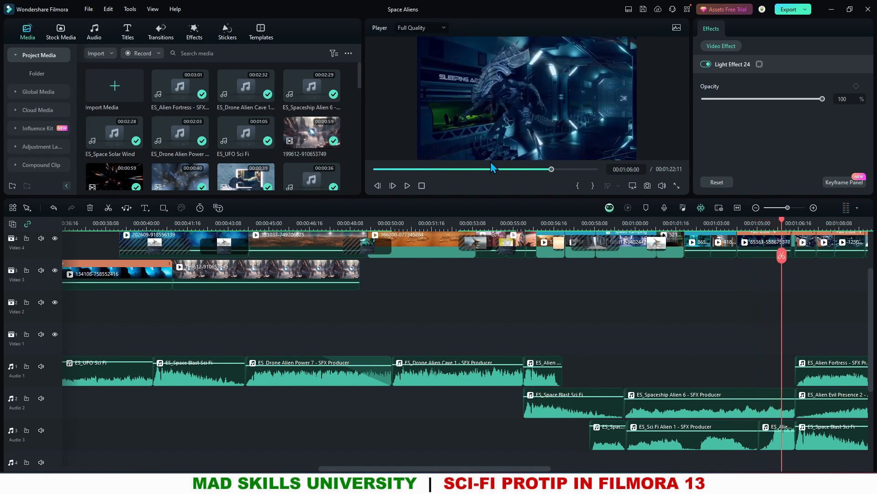
- View the speed options of the alien corridor clip before Light Leak 1, and replay it into the fight shots
scroll(706, 256, up, 1)
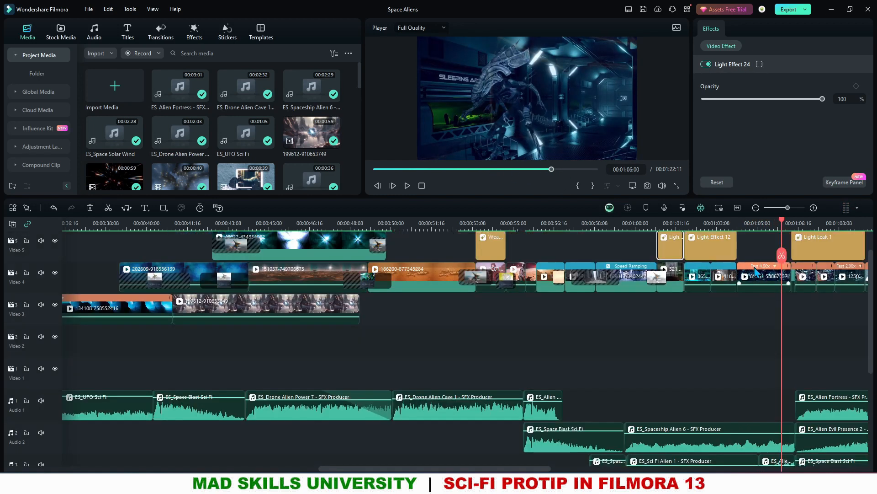
click(754, 268)
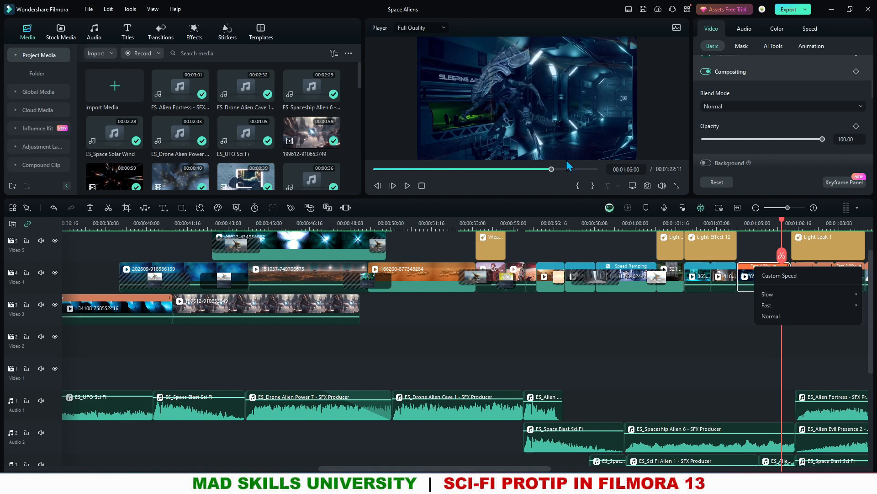
click(735, 363)
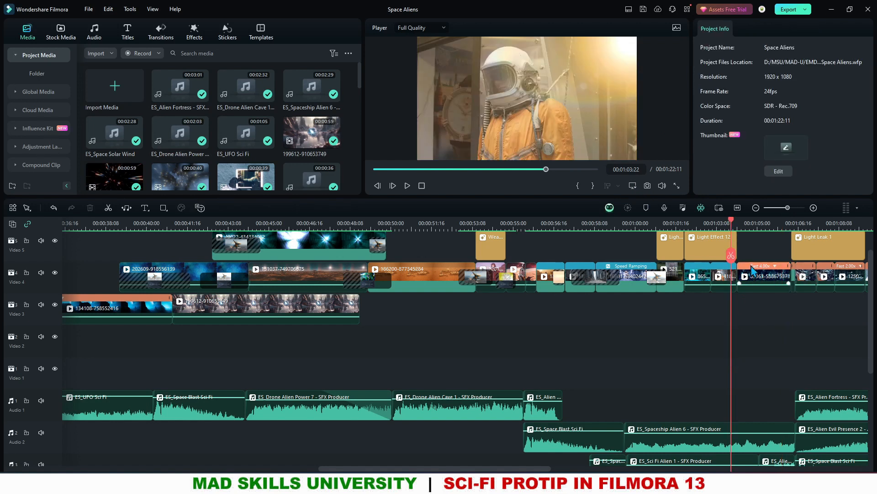
click(749, 224)
key(space)
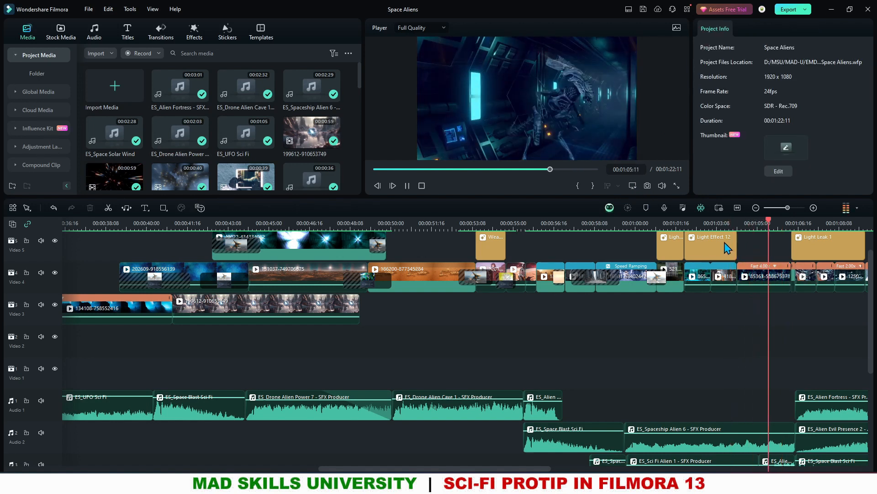
key(space)
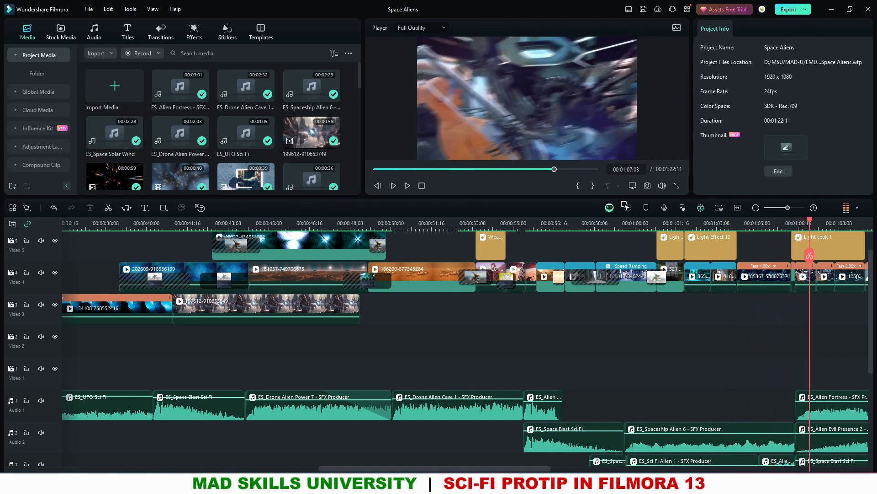
- Inspect the first short fight clip under the Light Leak 1 effect and replay the section beneath that effect
click(808, 282)
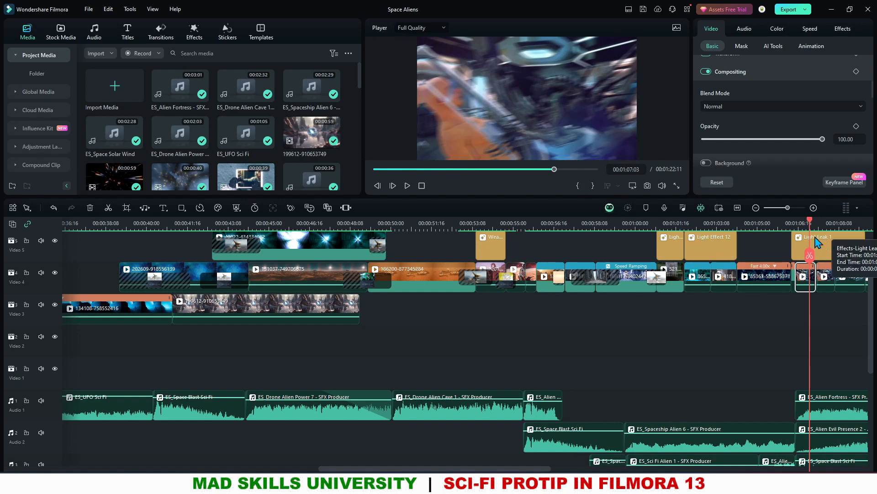
click(797, 225)
key(space)
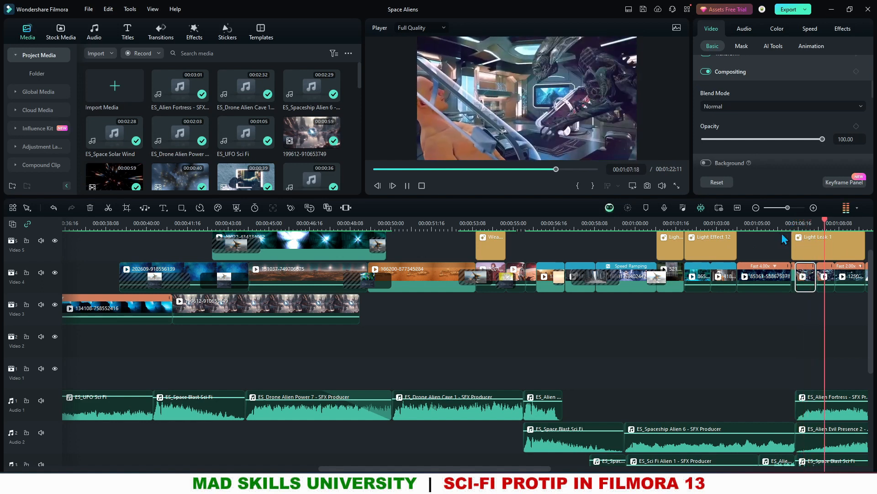
key(space)
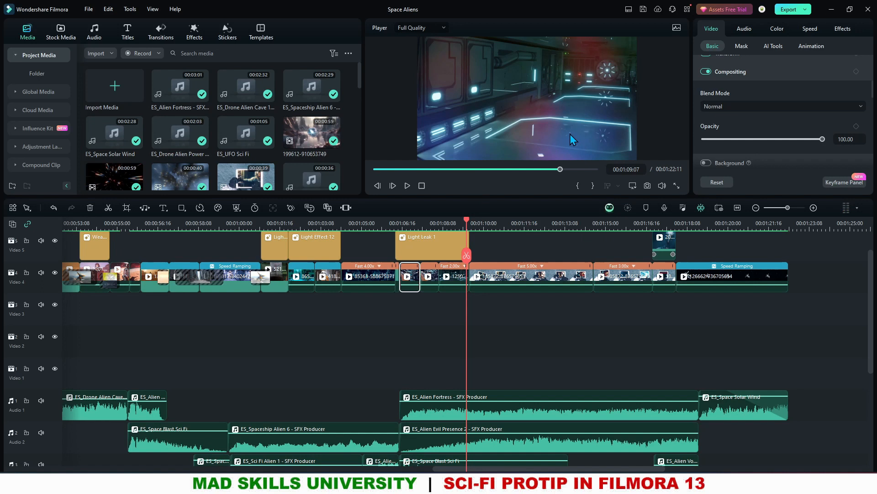
click(431, 223)
key(space)
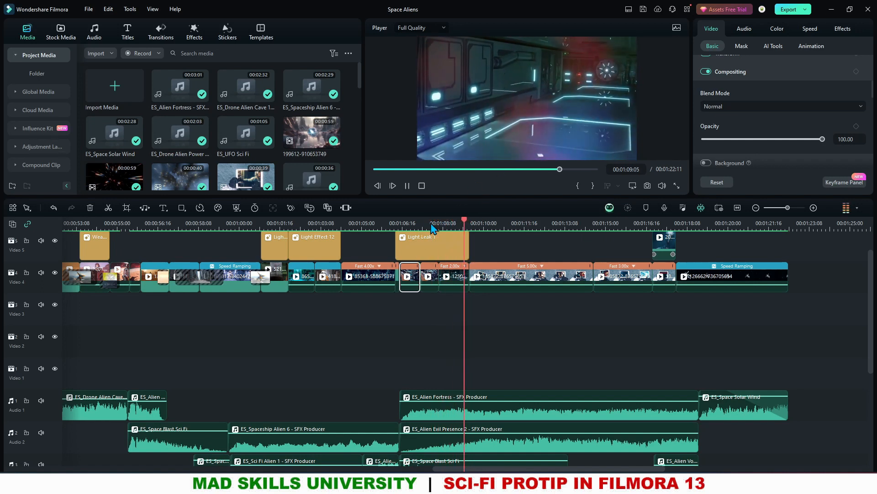
- Inspect the uniform speed settings of the two long tablet clips and play through to the overlay clip
click(548, 278)
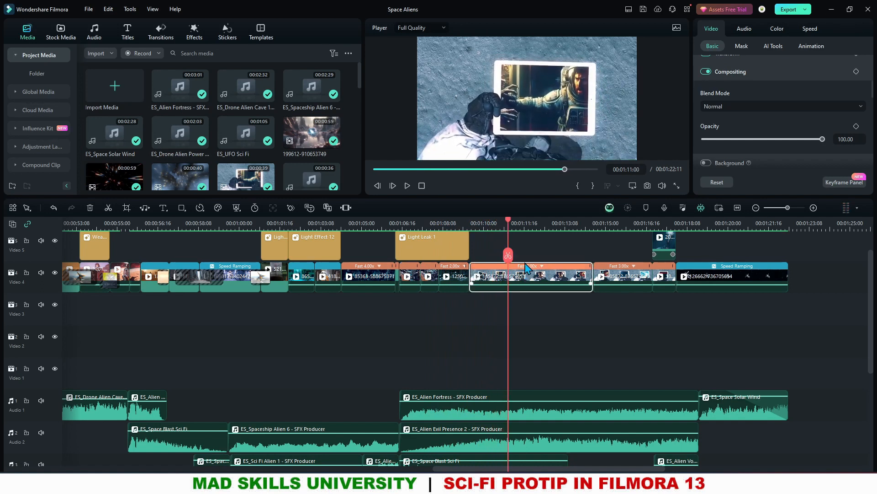
click(810, 29)
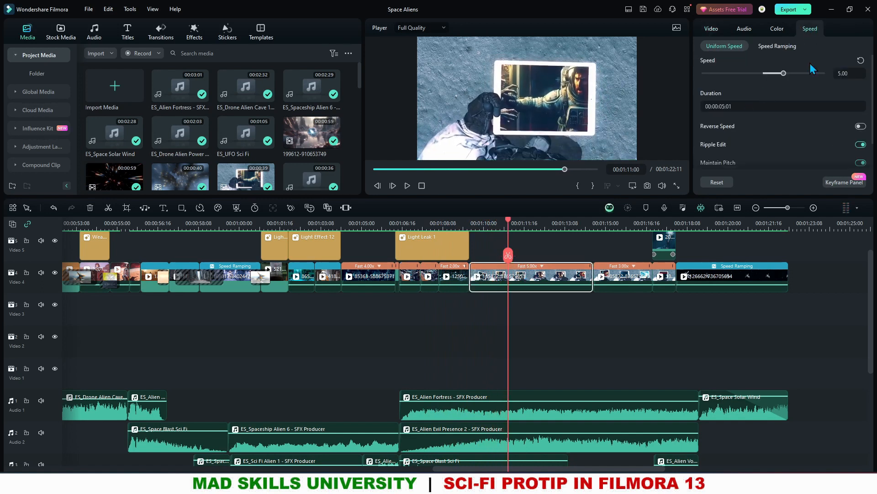
click(623, 275)
click(621, 223)
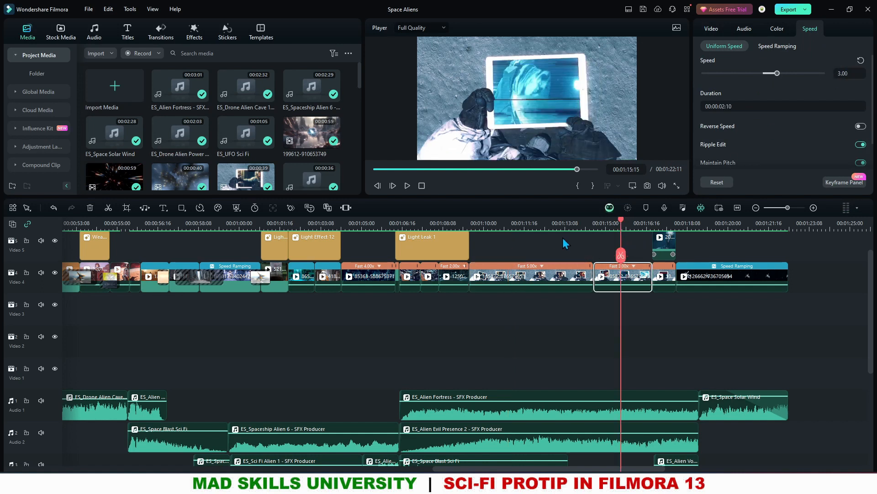
click(550, 226)
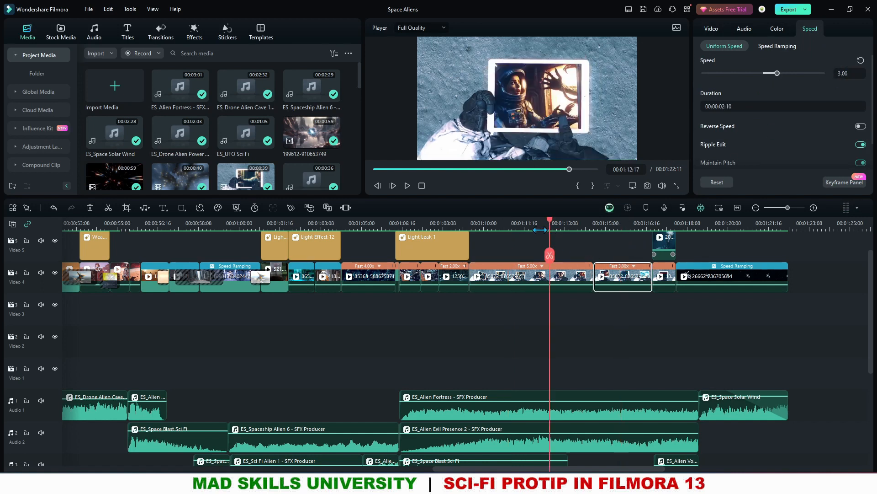
click(487, 228)
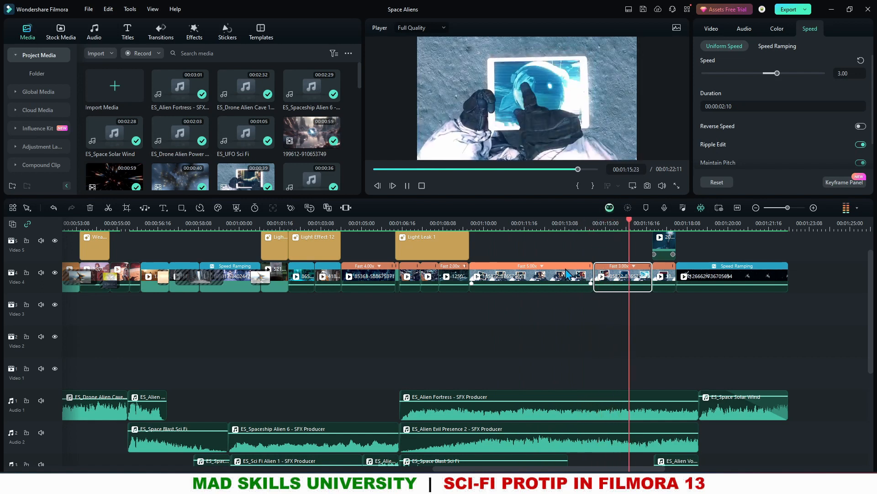
key(space)
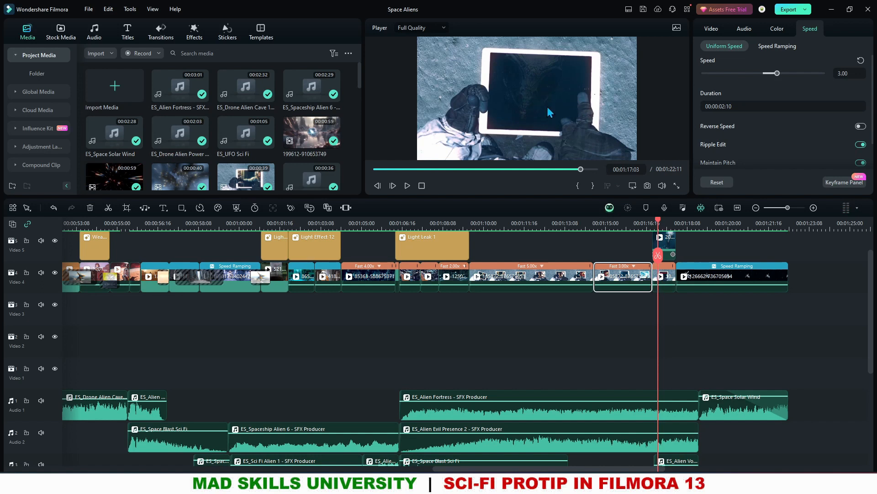
- Inspect the blend mode and opacity keyframes of the short overlay clip above the last tablet shot, and replay it
click(659, 237)
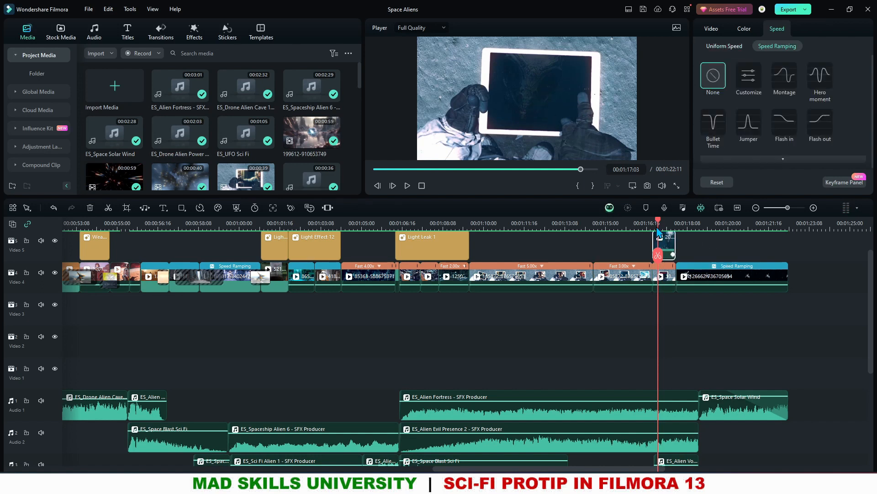
click(711, 29)
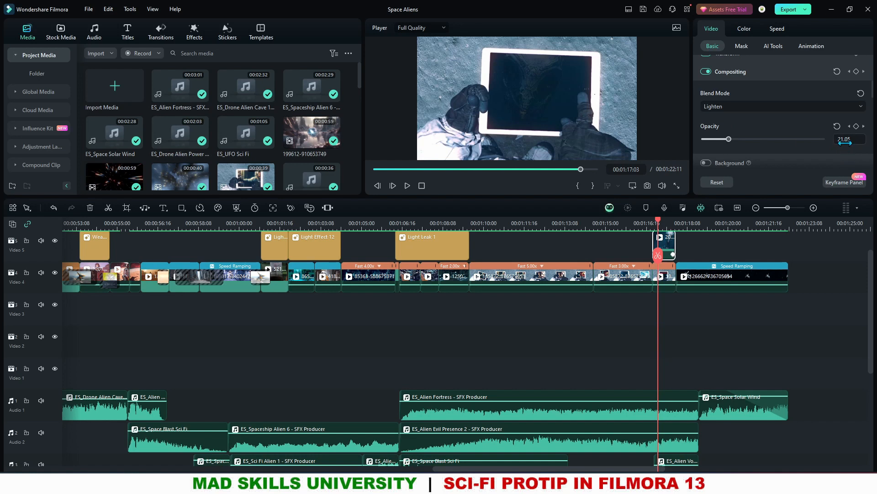
click(620, 227)
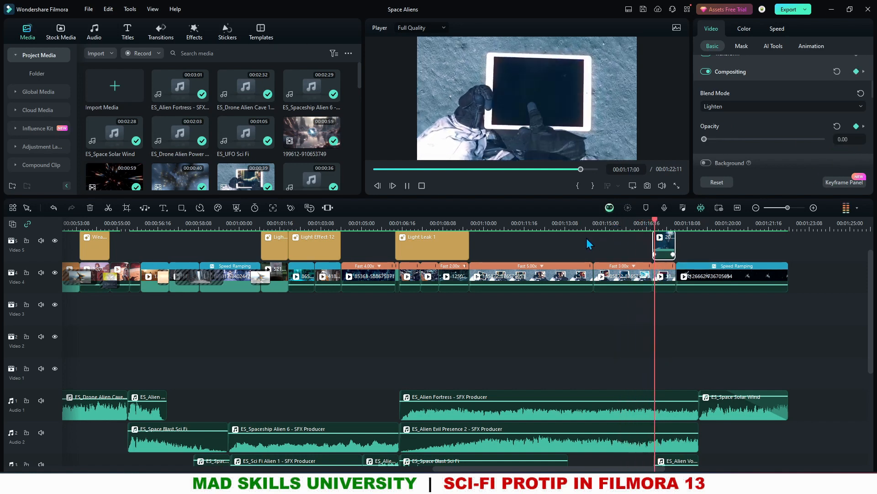
key(space)
- View the speed settings of the final floating astronaut clip and replay the cut leading into it
click(741, 267)
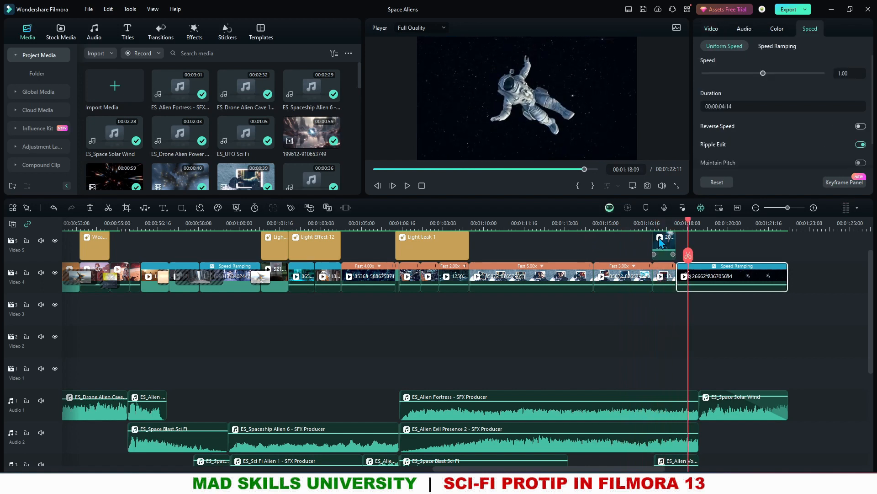
mouse_move(684, 219)
mouse_down()
mouse_move(671, 231)
mouse_move(684, 230)
mouse_up()
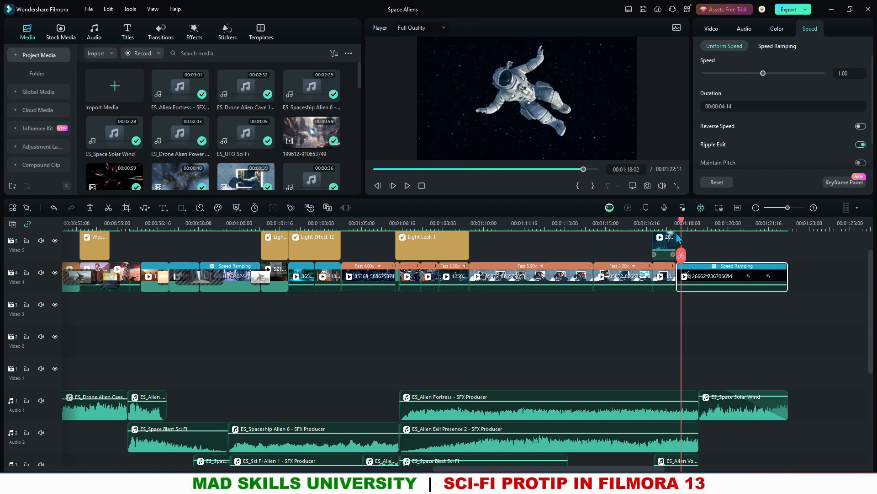
key(space)
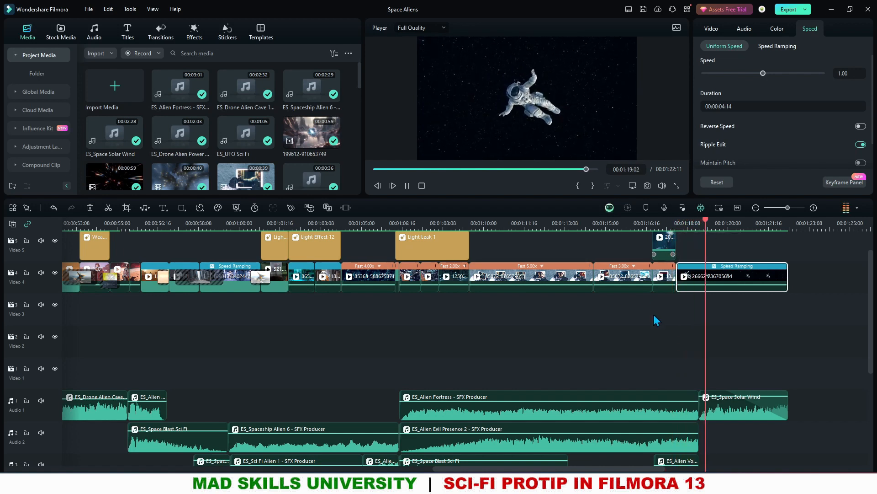
click(668, 225)
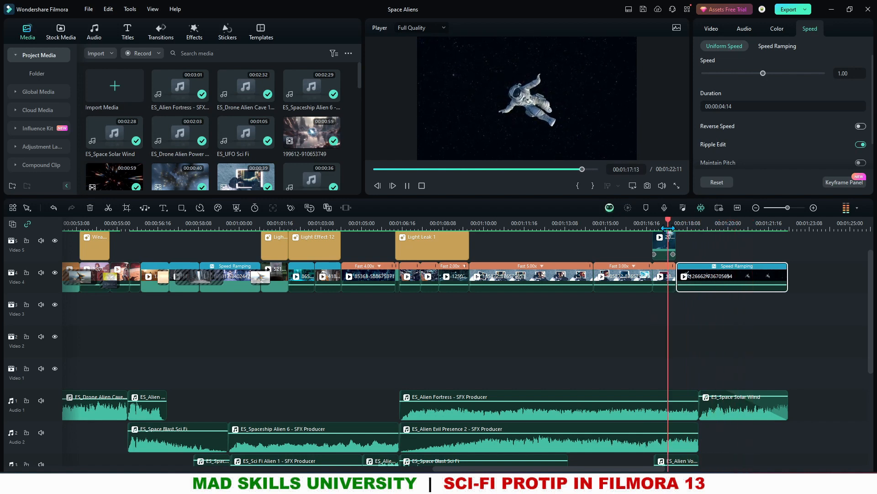